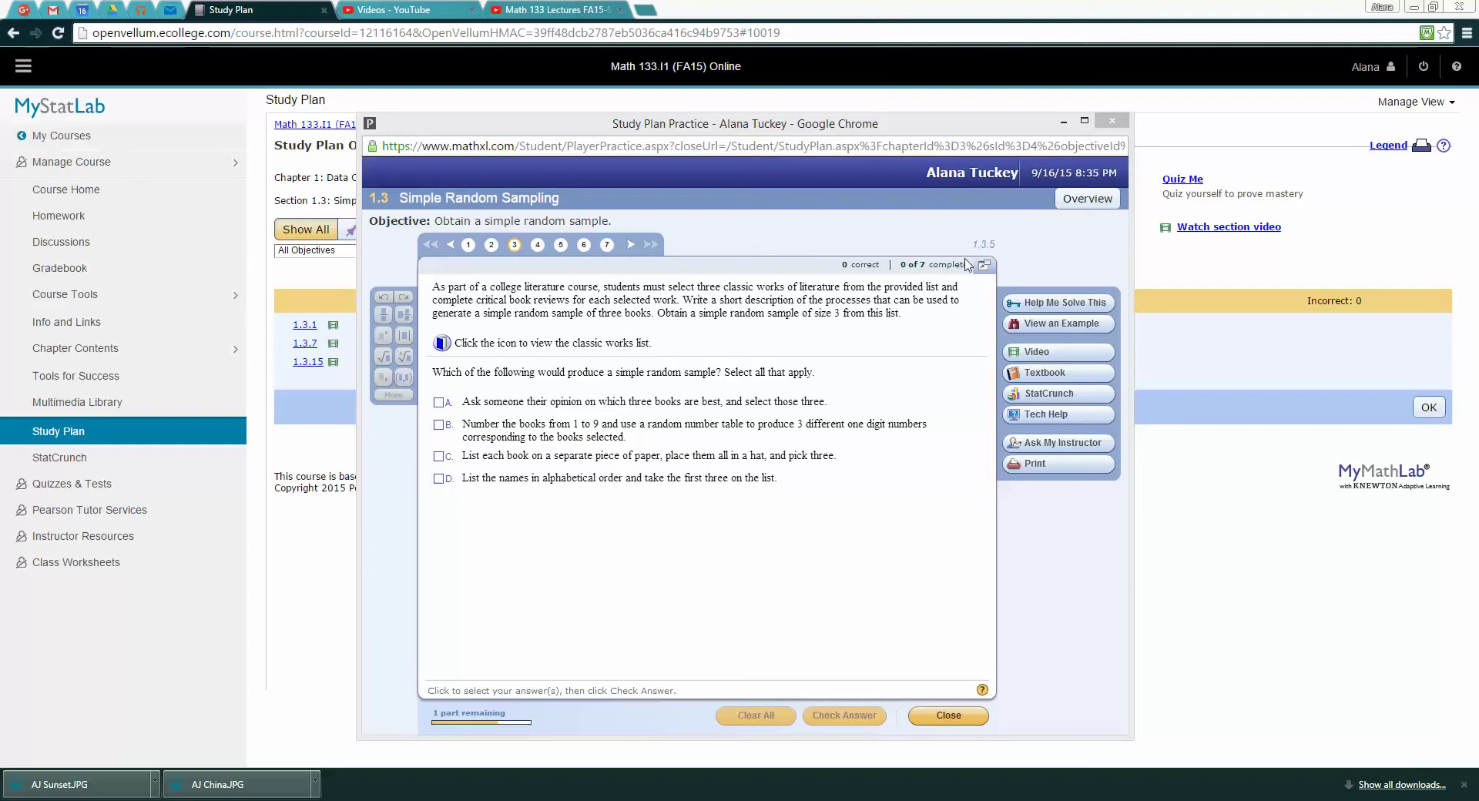
Maximize the 1.3.5 simple random sampling question and open its View an Example window.
left_click(1083, 121)
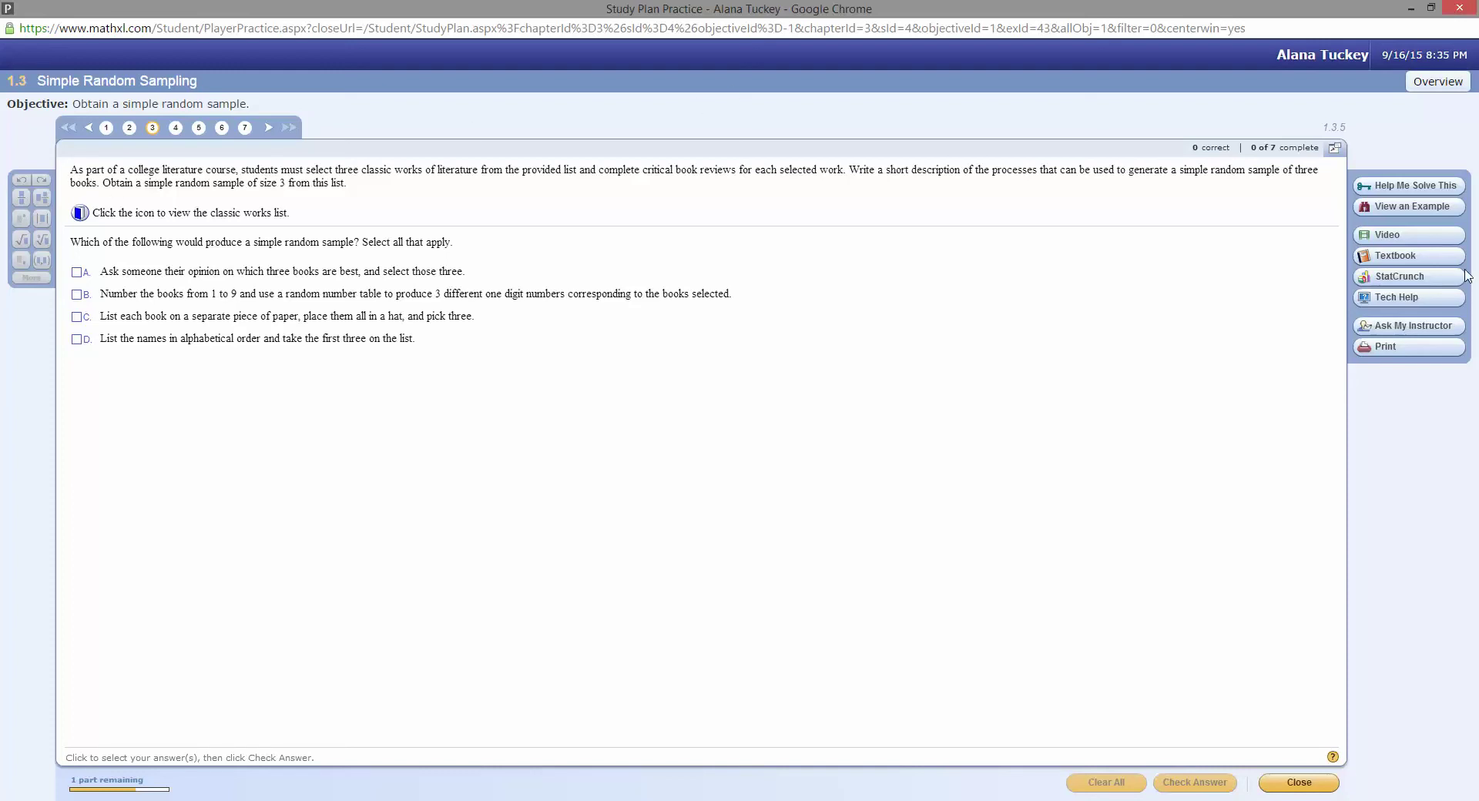
left_click(1427, 214)
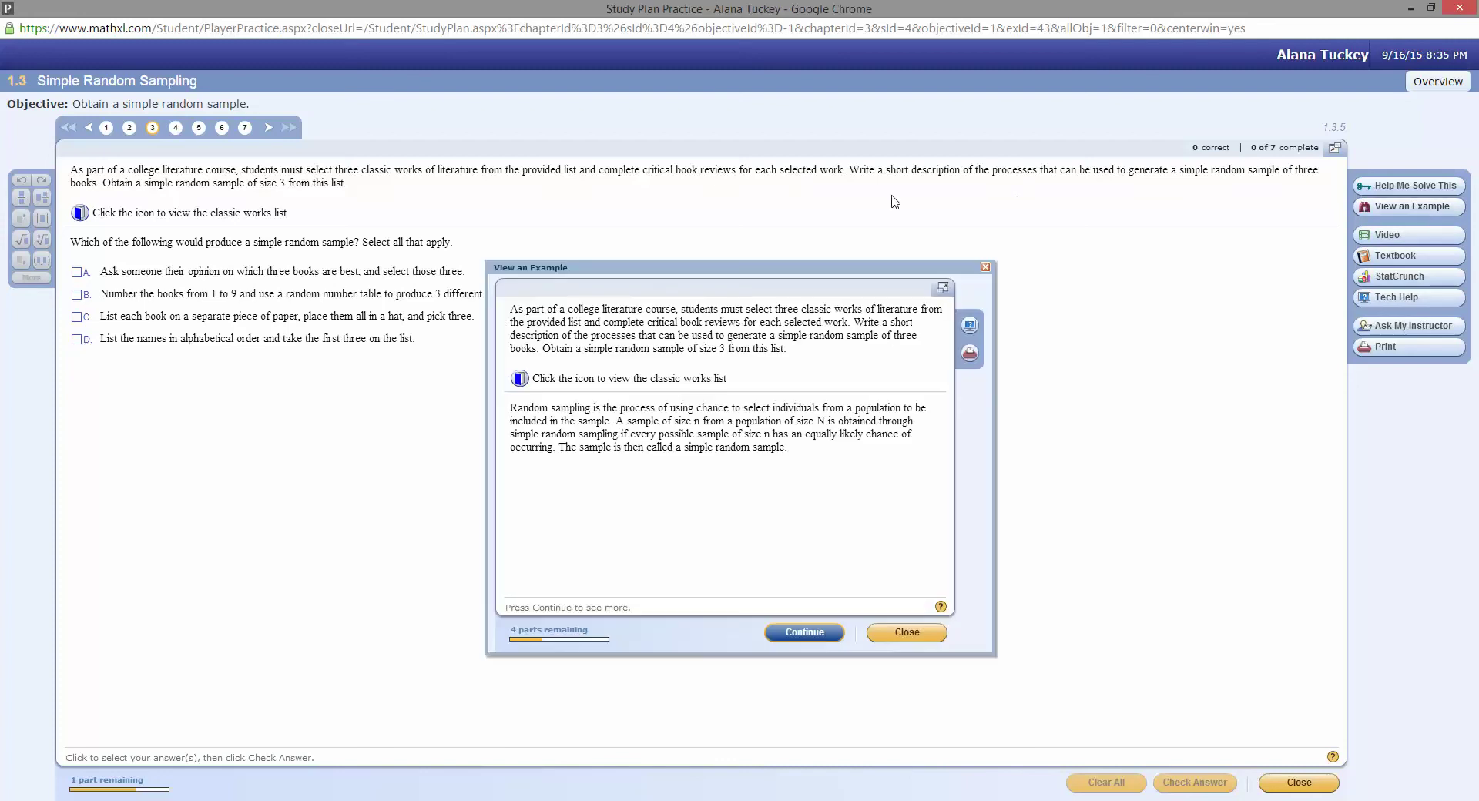
Maximize the worked example, check the nine-book list, close it, and reveal the next part.
left_click(942, 288)
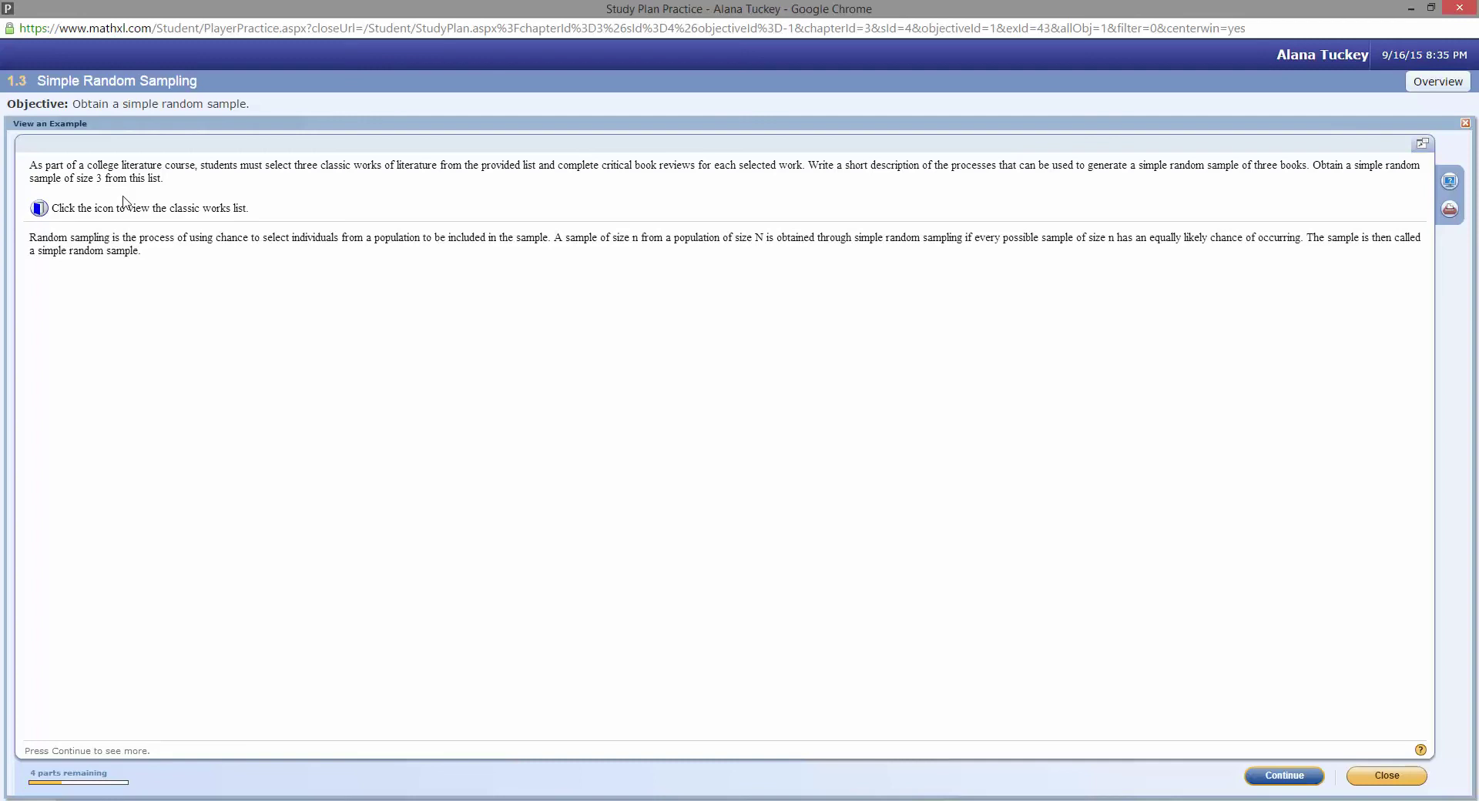
left_click(37, 212)
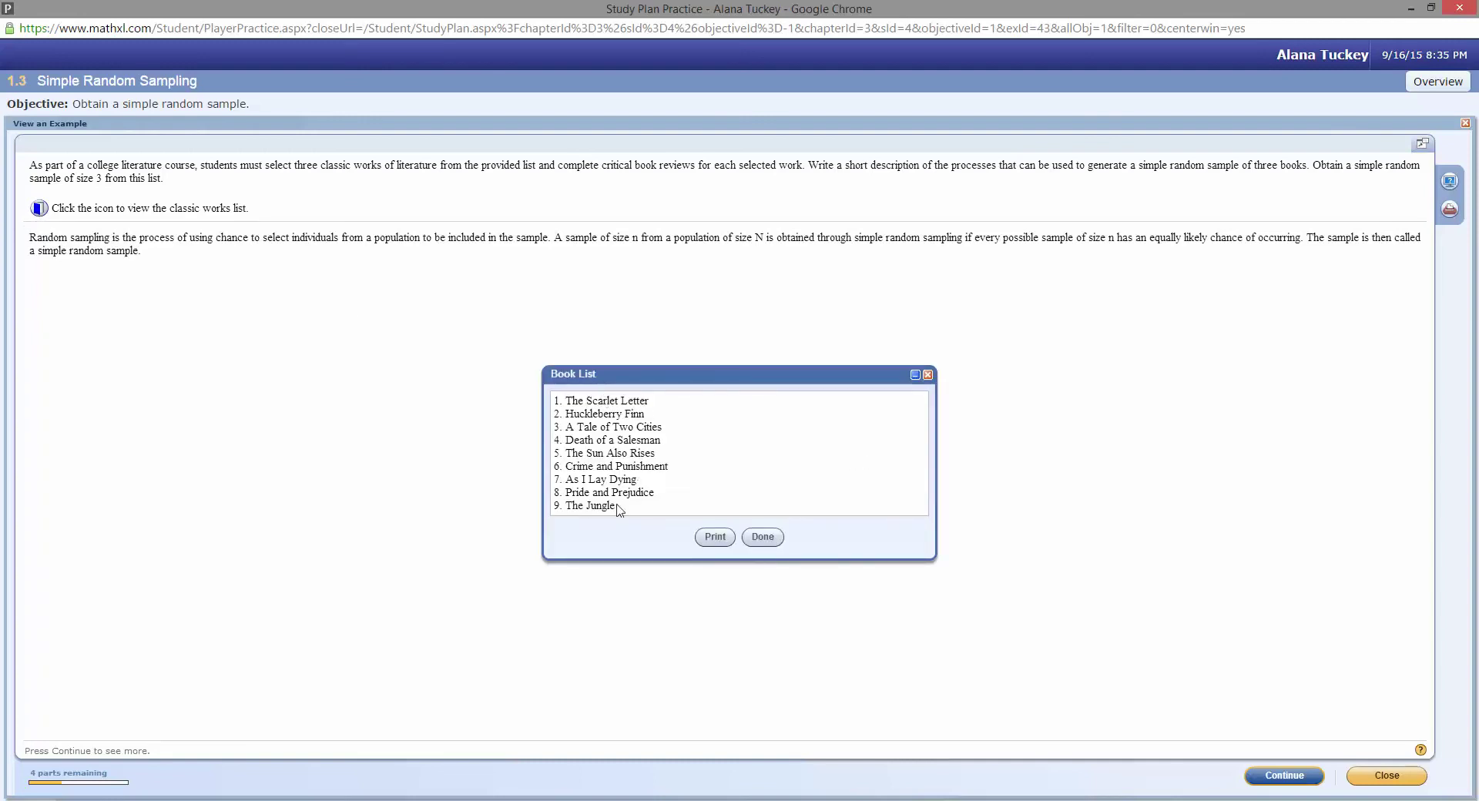
left_click(761, 538)
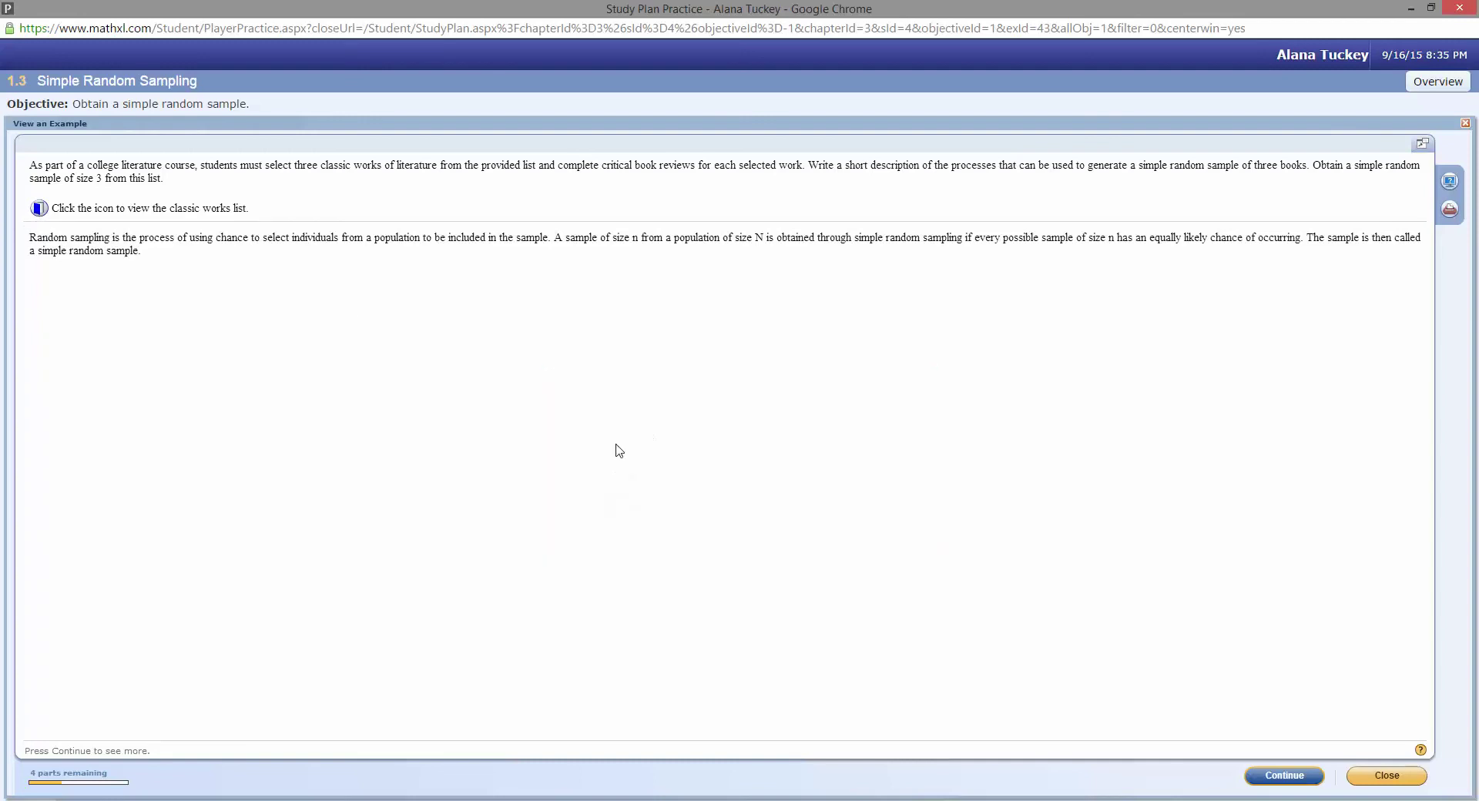
left_click(1293, 776)
left_click(1292, 776)
left_click(1292, 776)
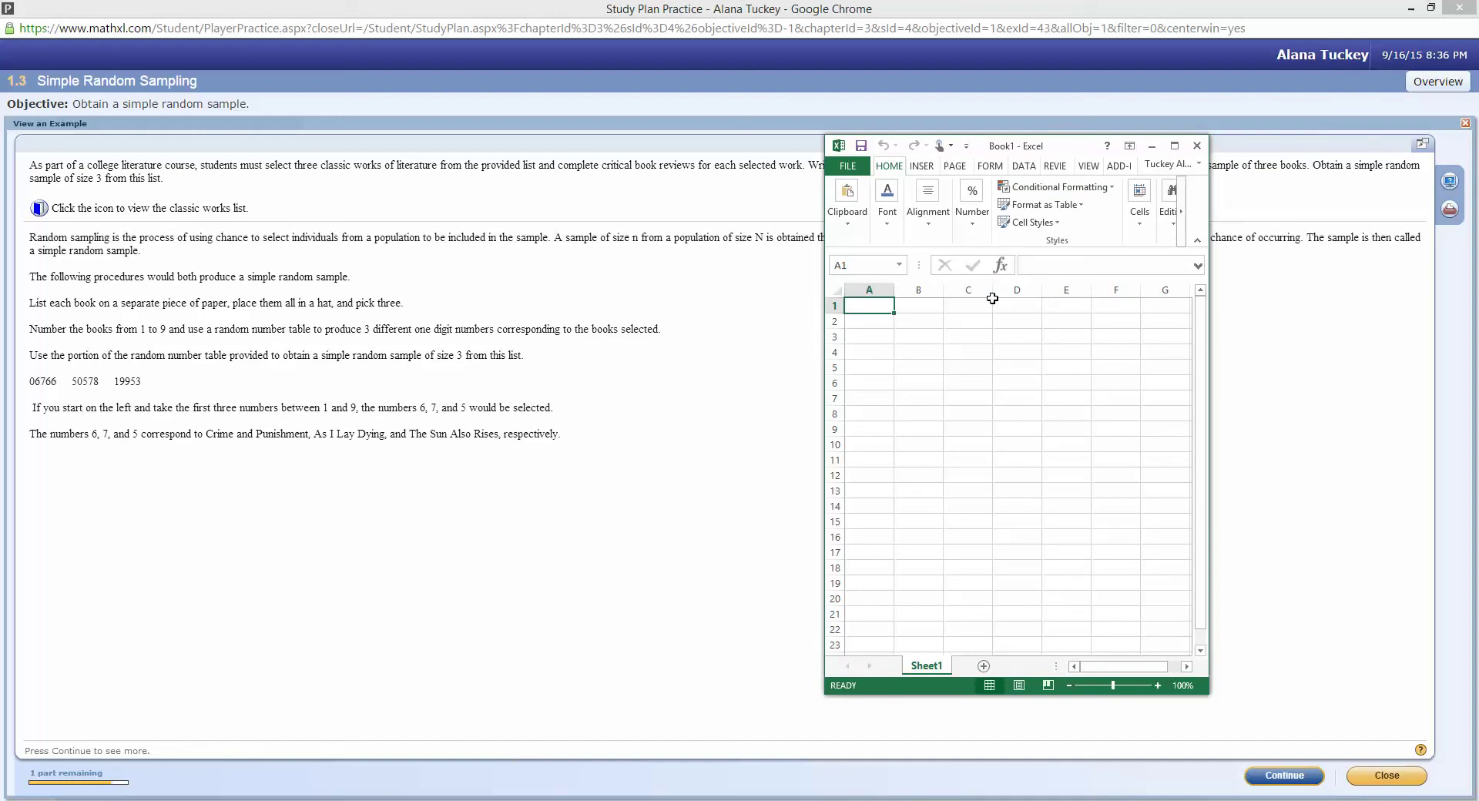
type("06766")
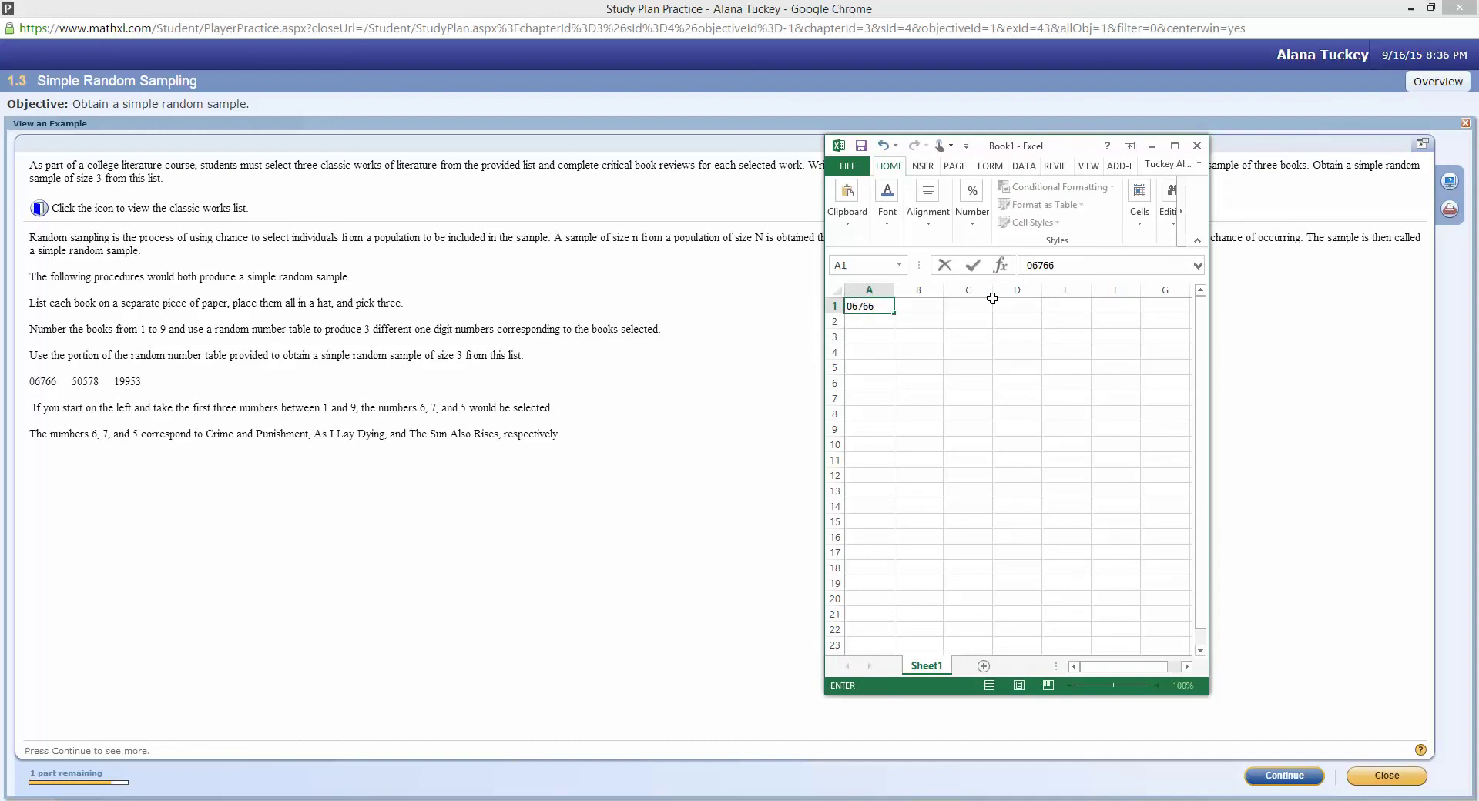
Add 50578 in B1 and 19953 in C1 after 06766, fixing a typo in B1.
key("Tab")
type("50")
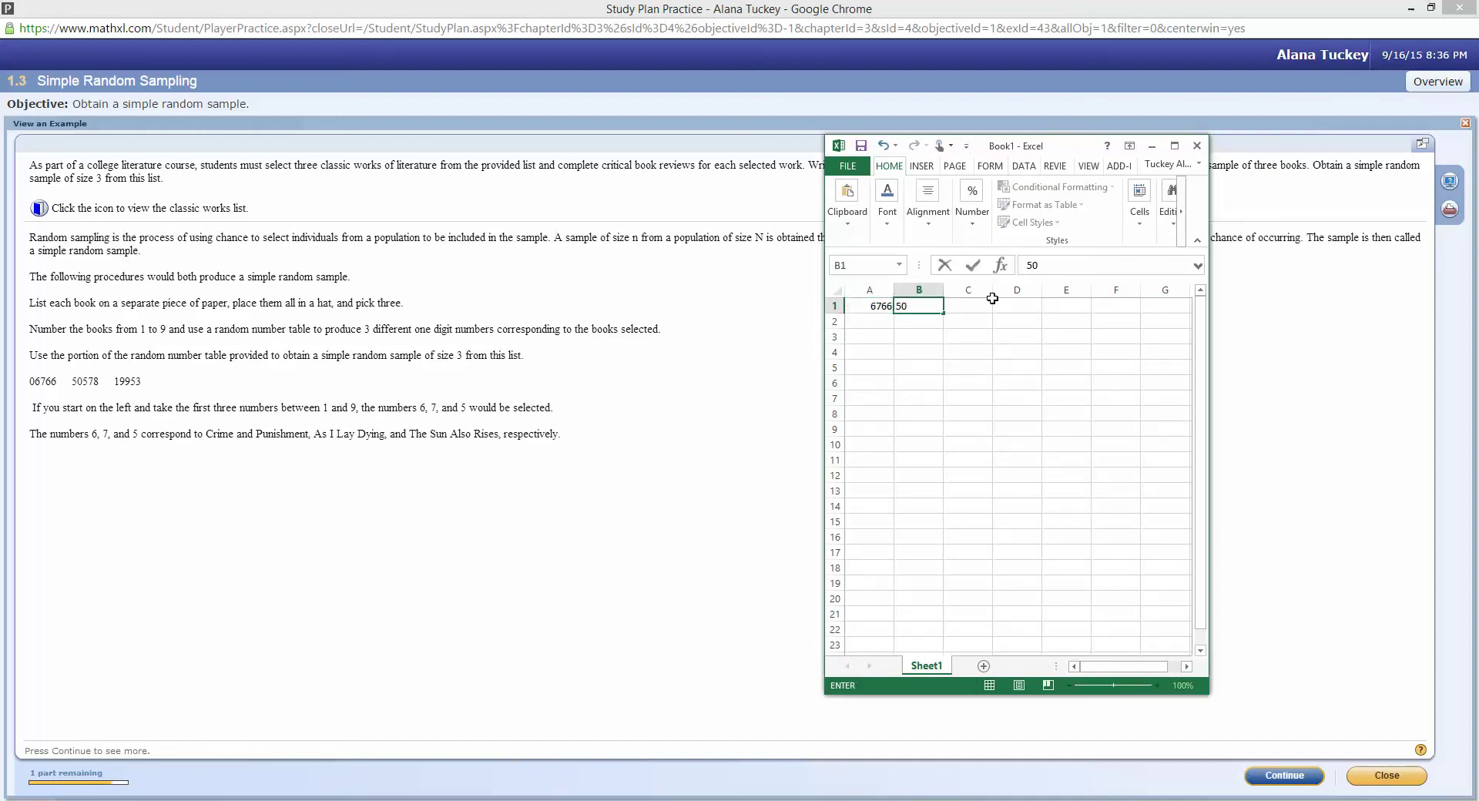
type("58")
key("BackSpace")
type("78")
key("Tab")
type("19")
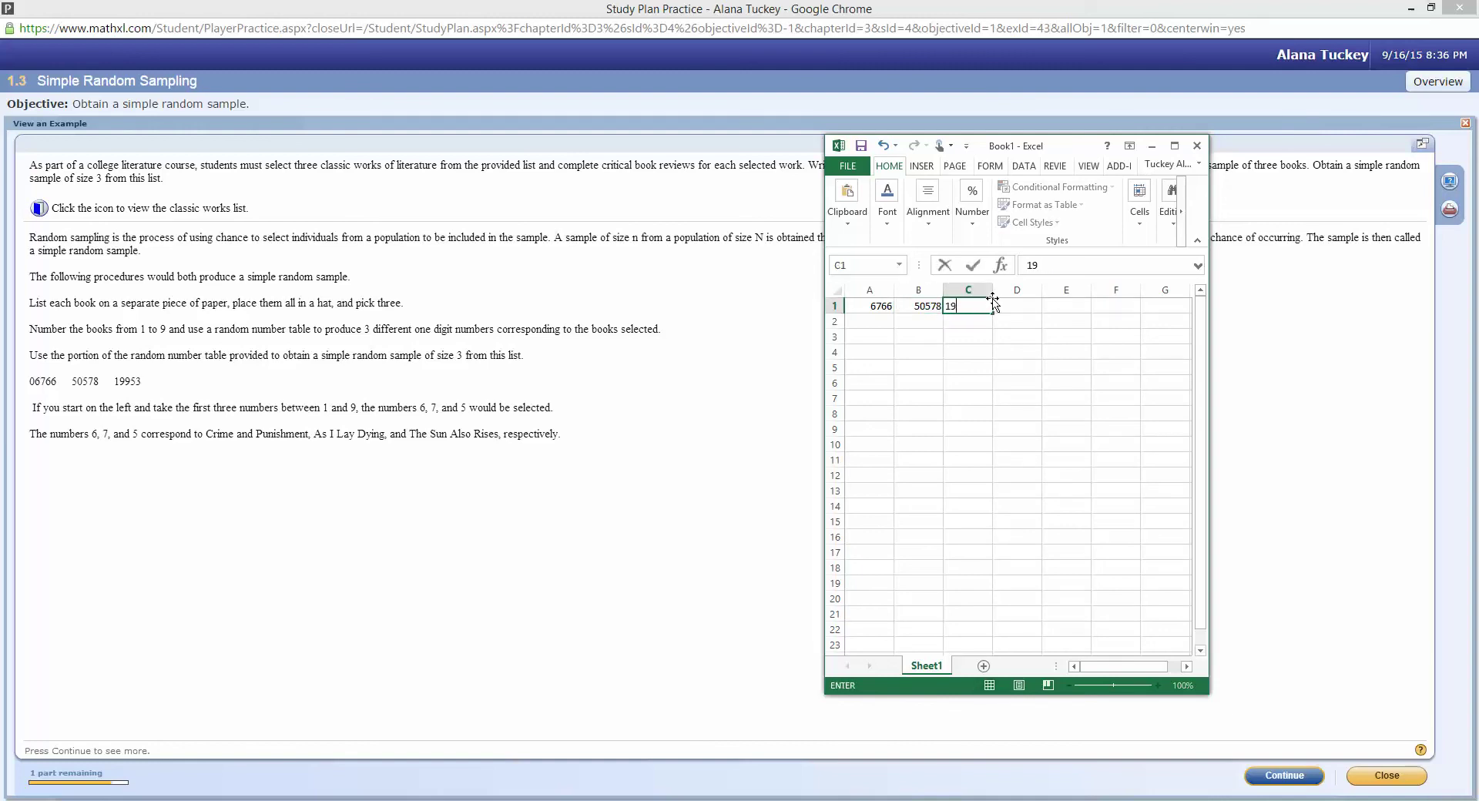
type("953")
key("Return")
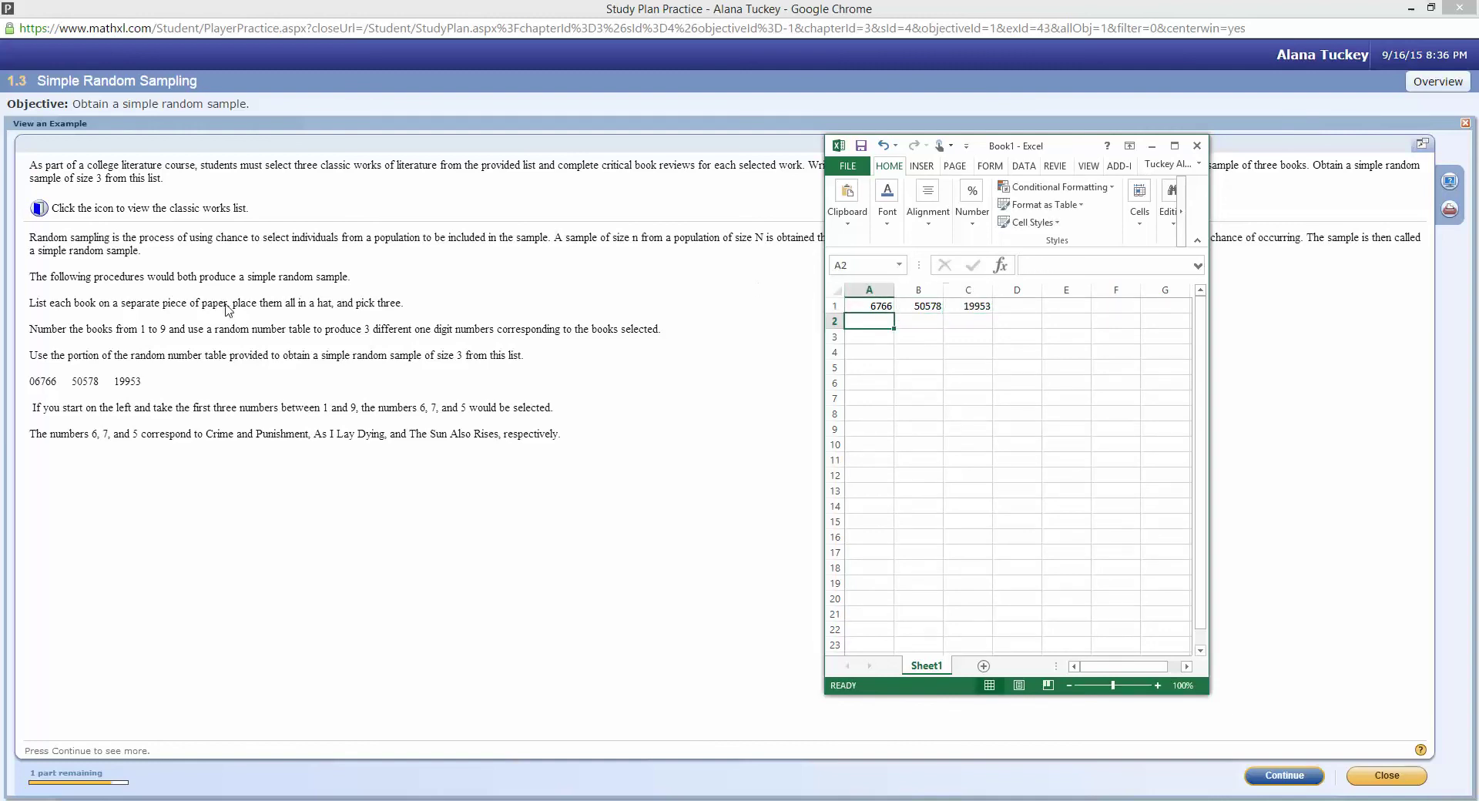
left_click(37, 209)
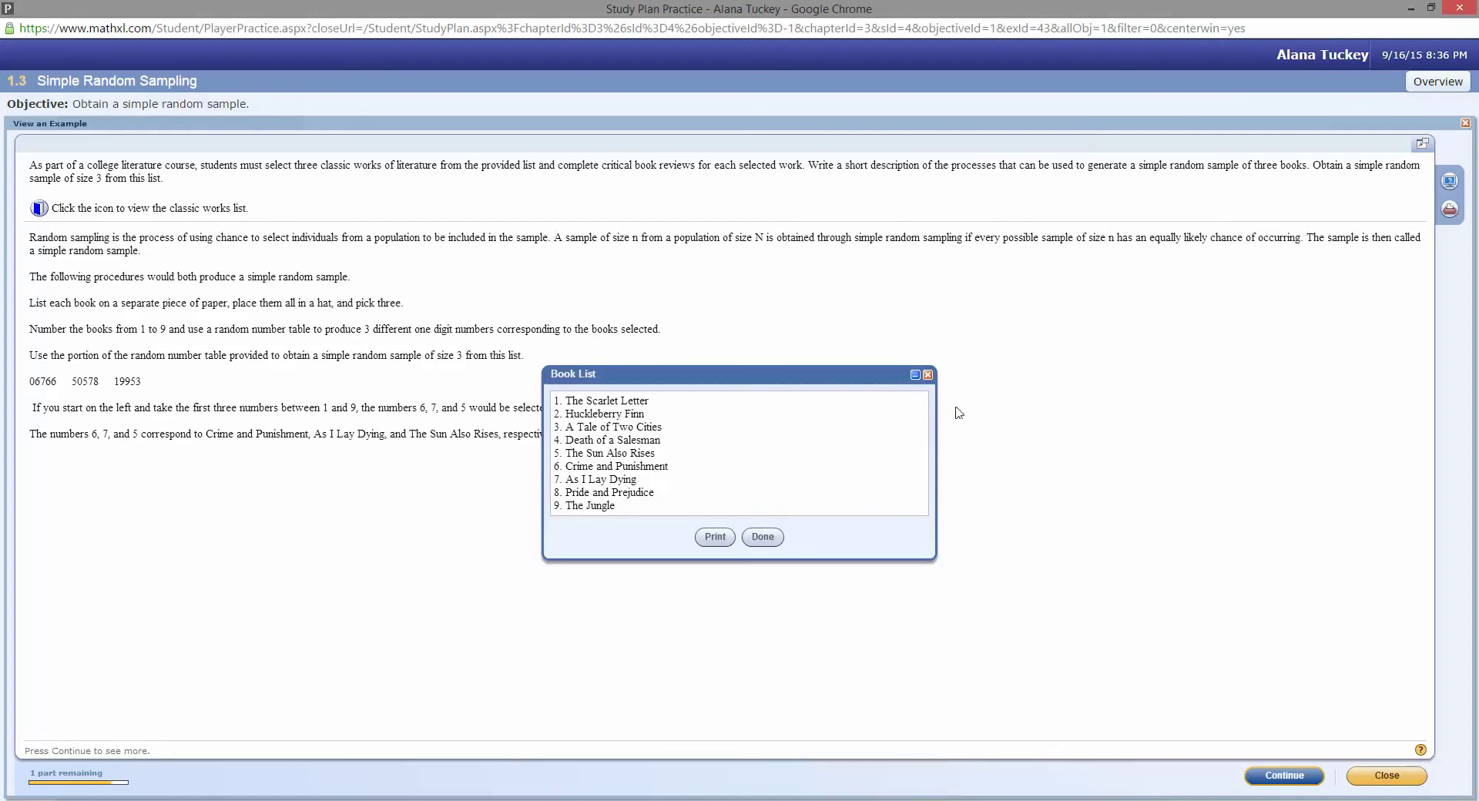
Move the Book List to the upper left, make it taller, and switch back to Excel.
left_click_drag(722, 379, 222, 209)
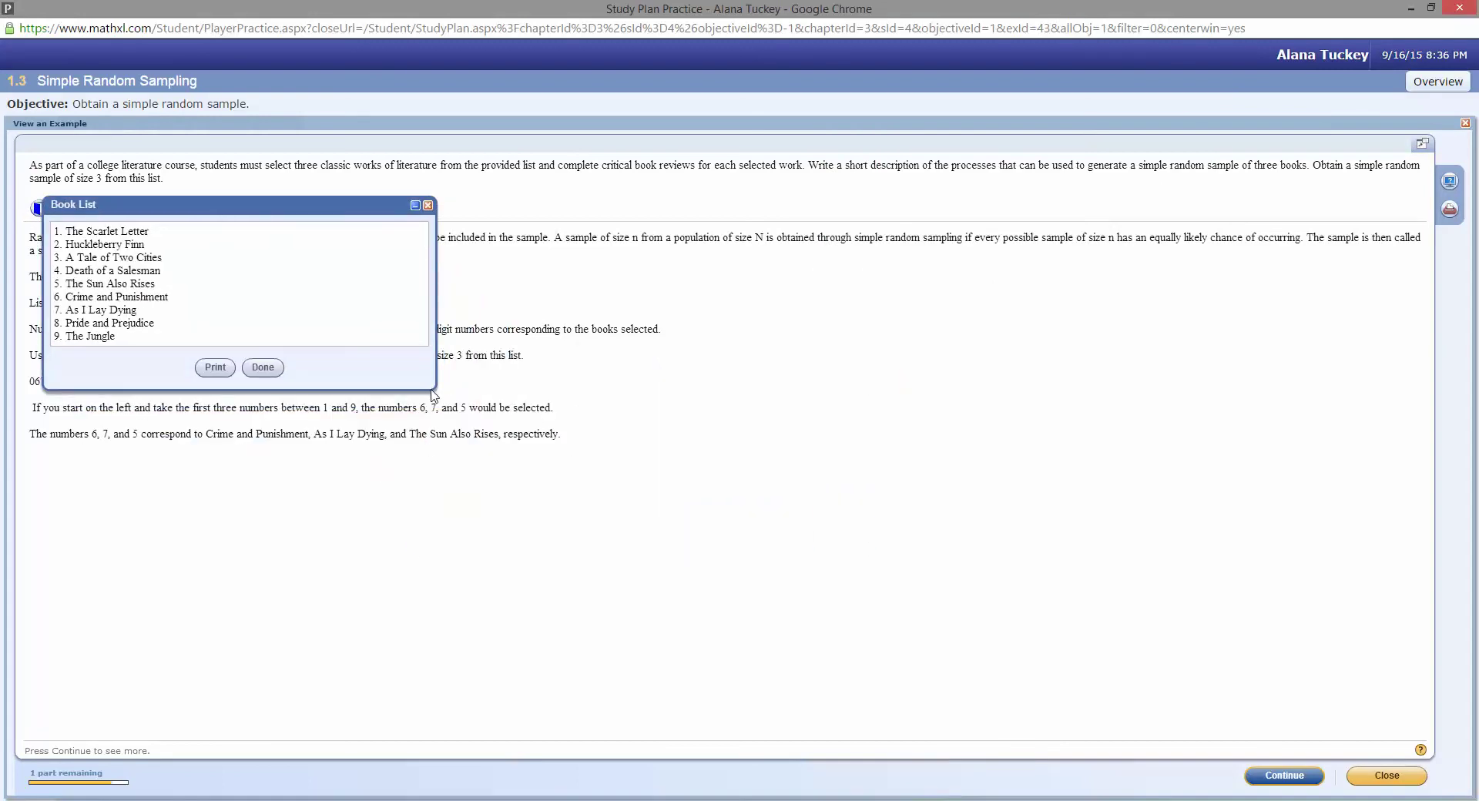
left_click_drag(433, 394, 450, 531)
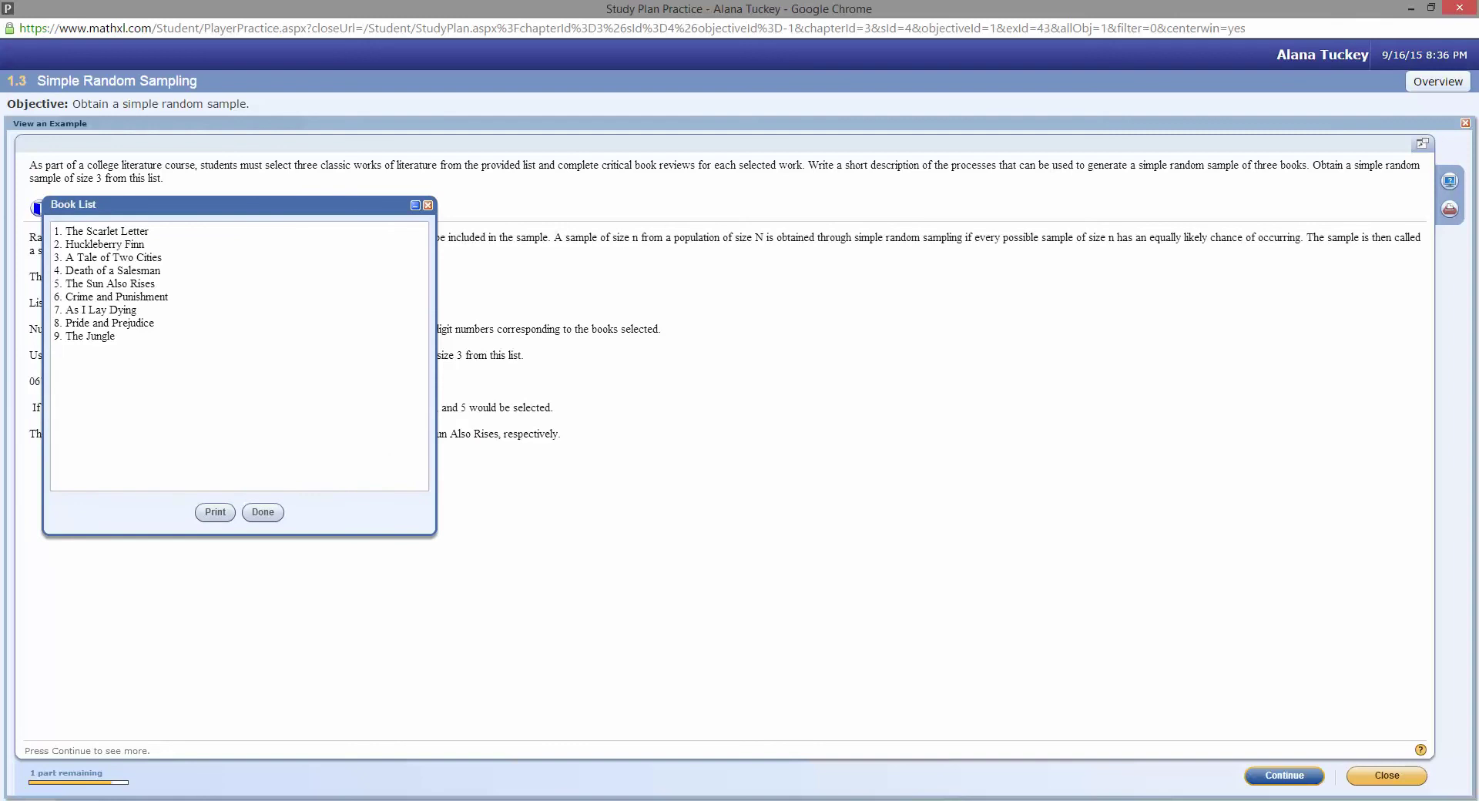
key("alt+Tab")
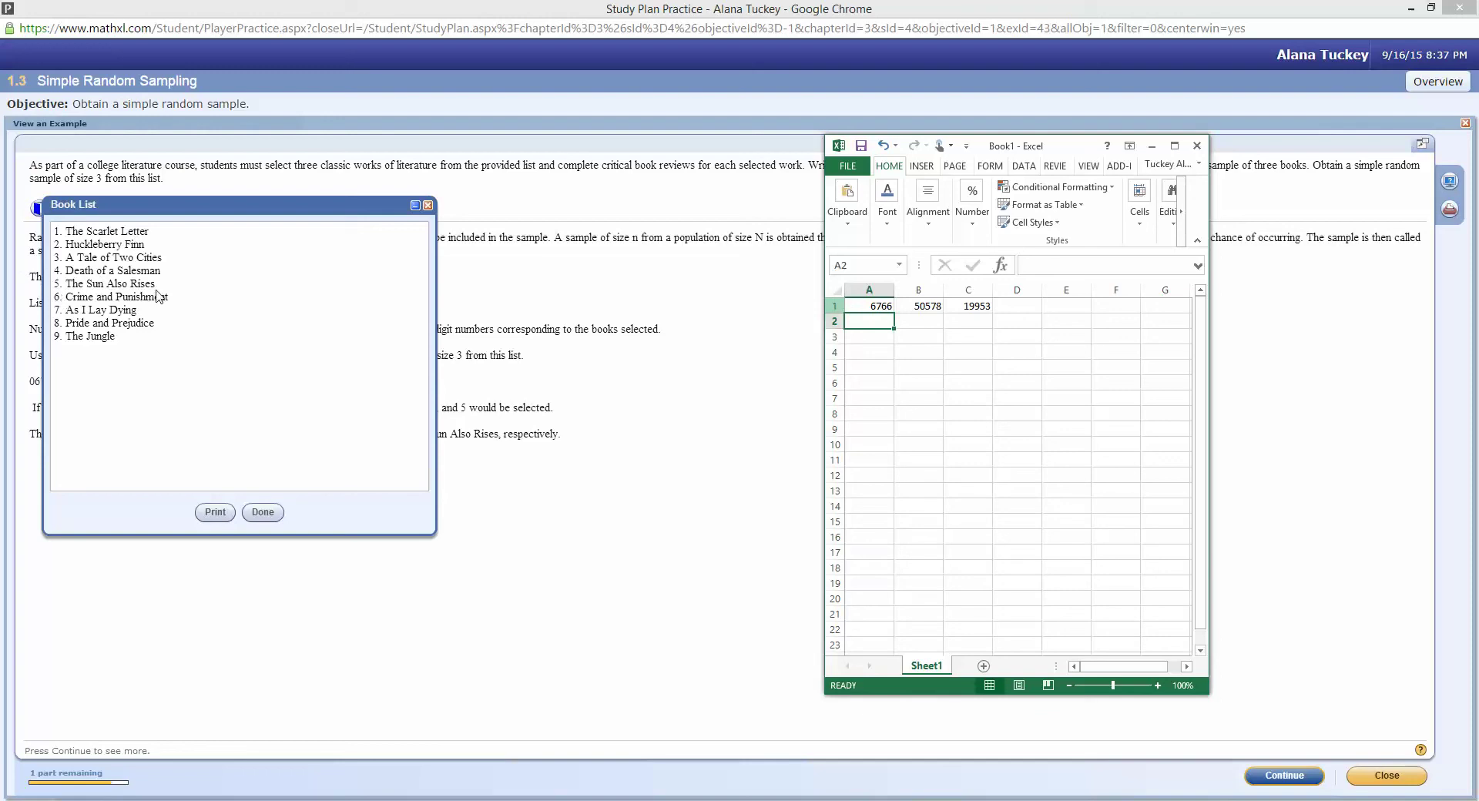
Enter 6 with Crime and Punishment in row 3 and 7 with As I lay Dying in row 4.
left_click(876, 333)
type("6")
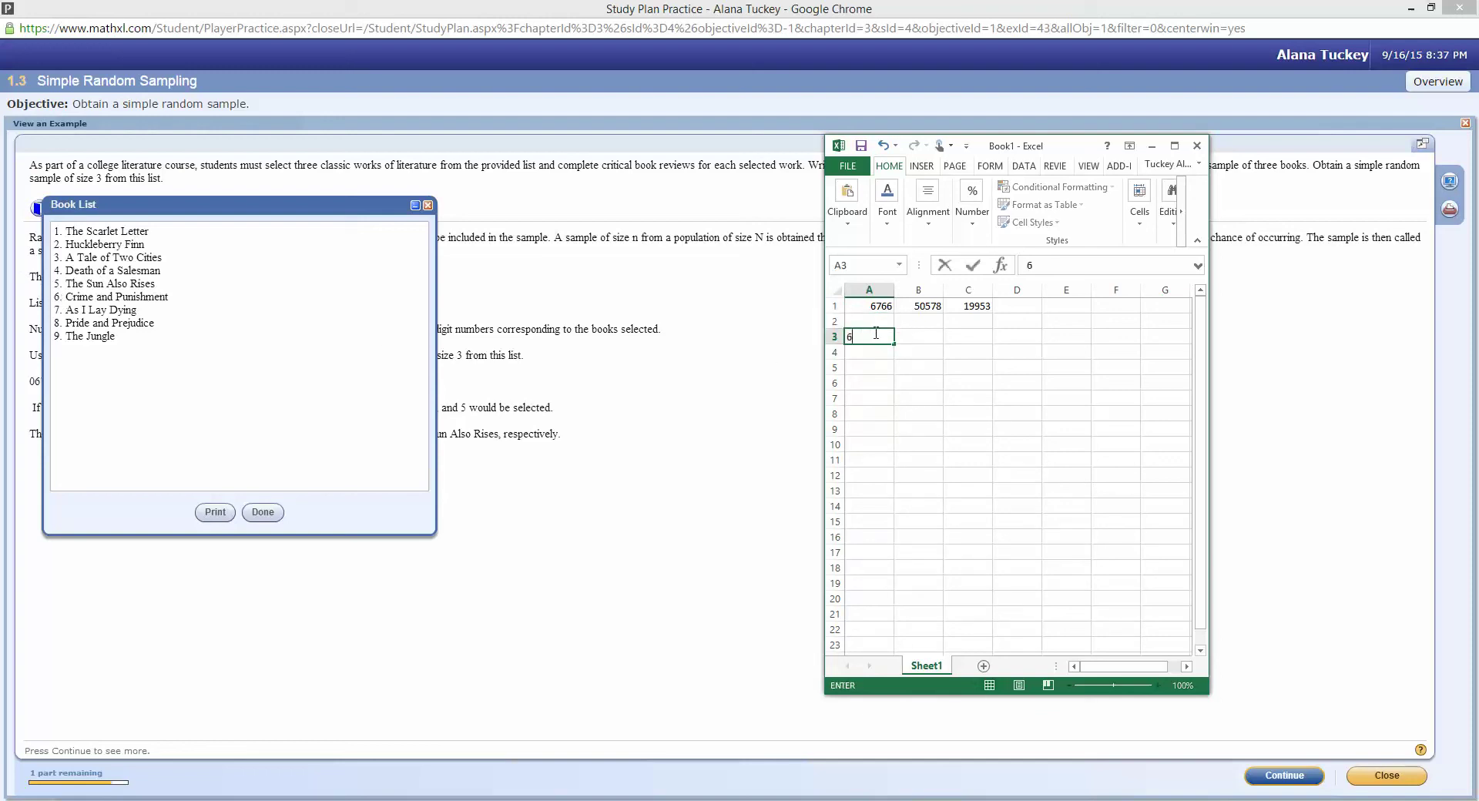
key("Tab")
type("Cr")
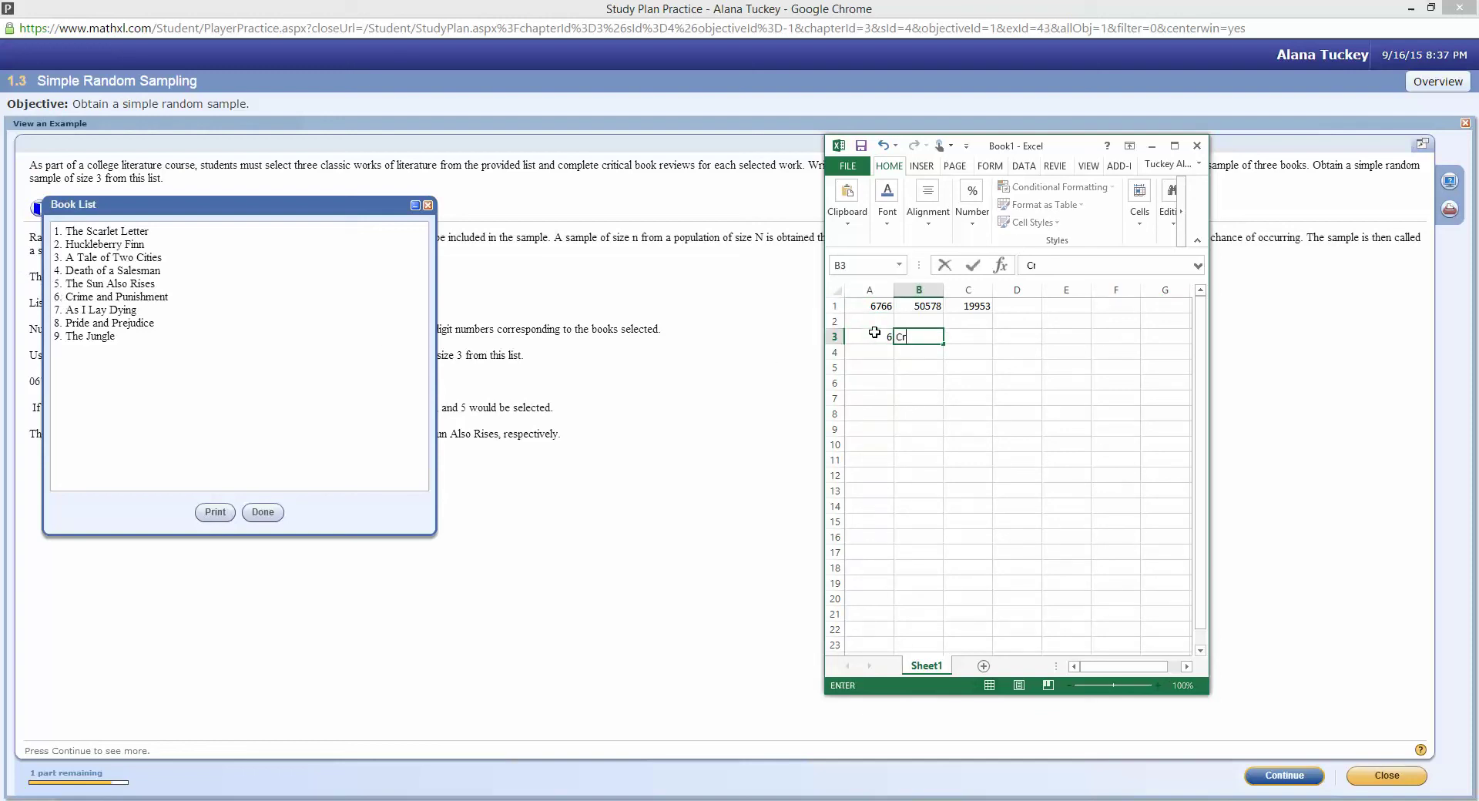
type("ime and Punishment")
key("Return")
type("7")
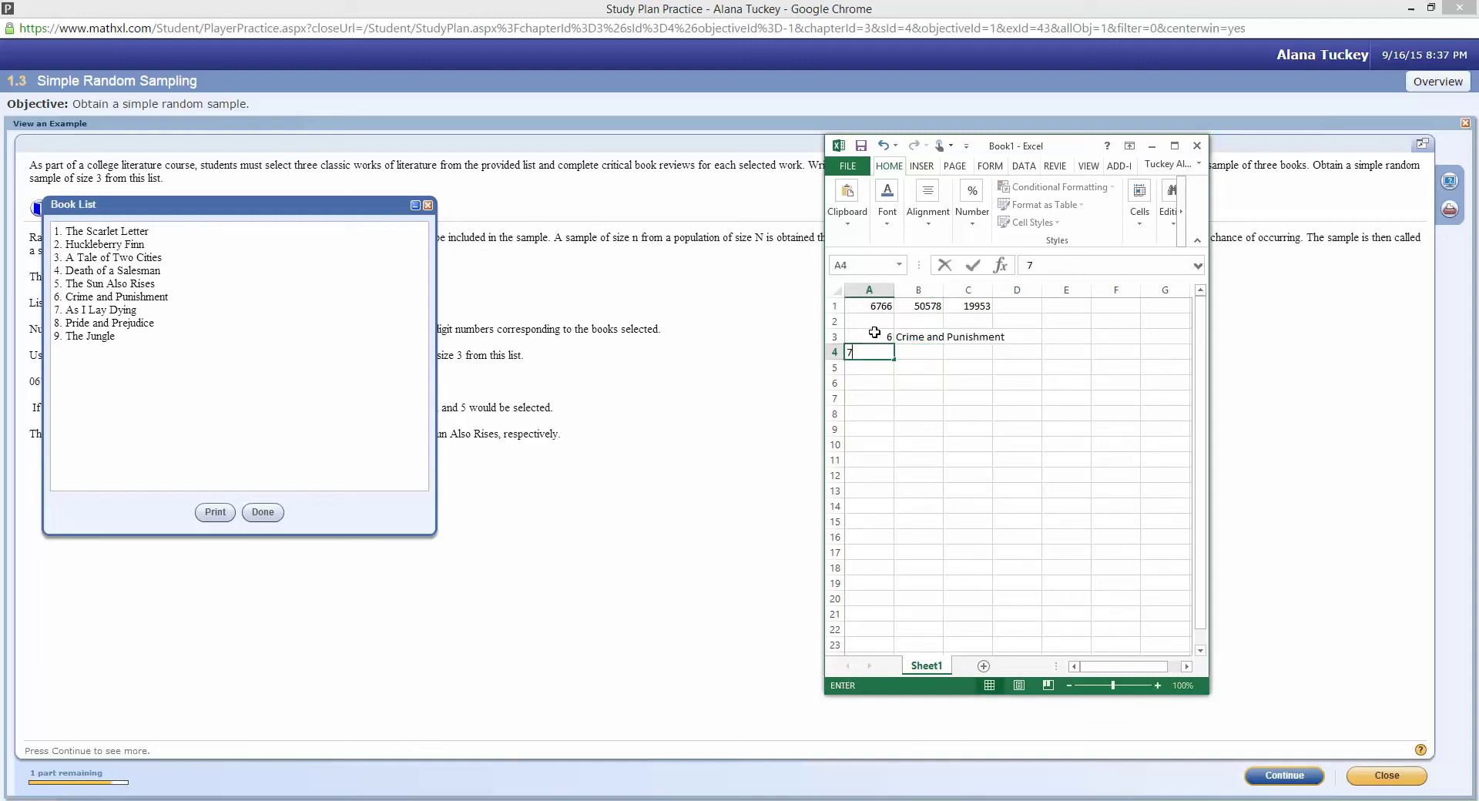
key("Tab")
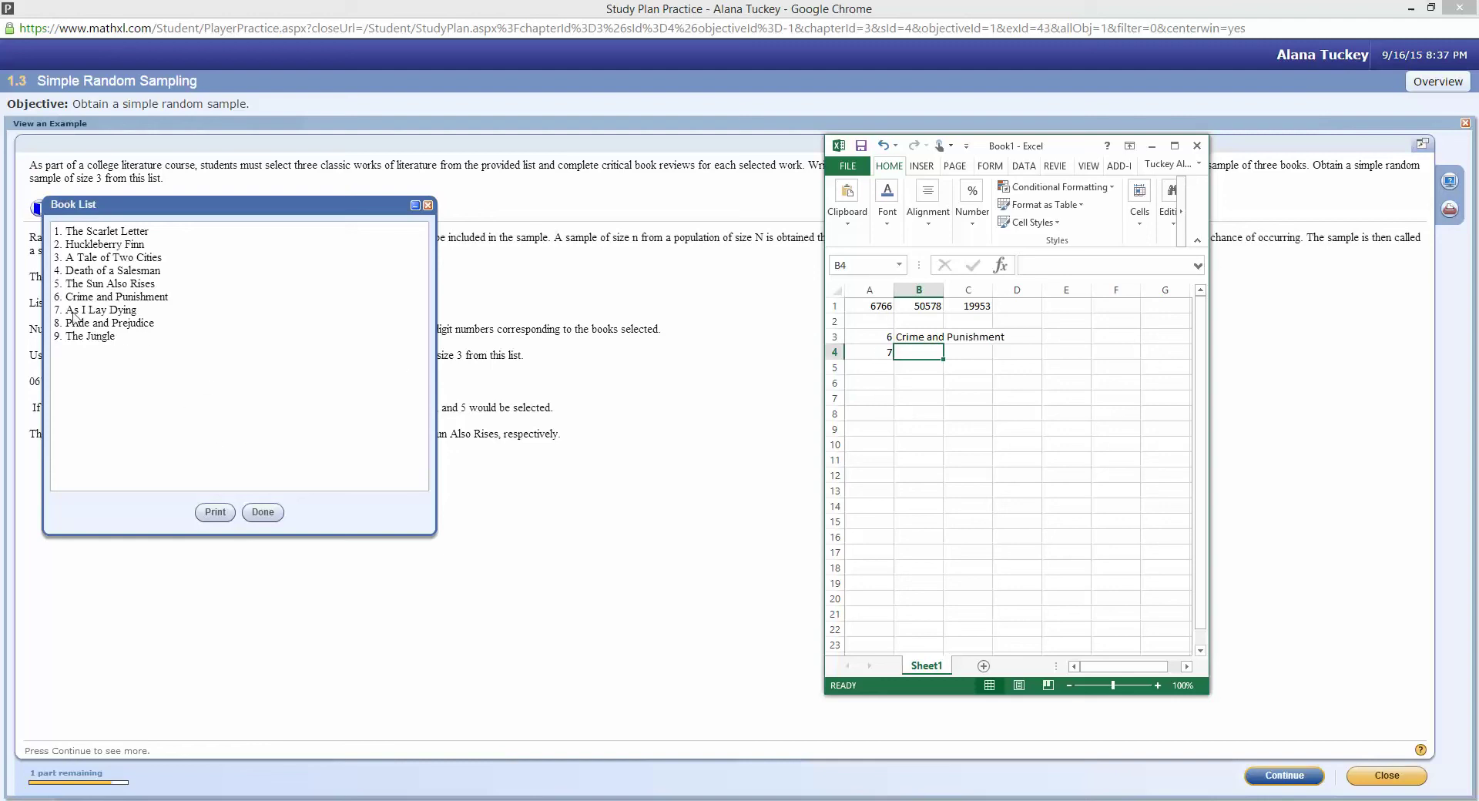
type("As")
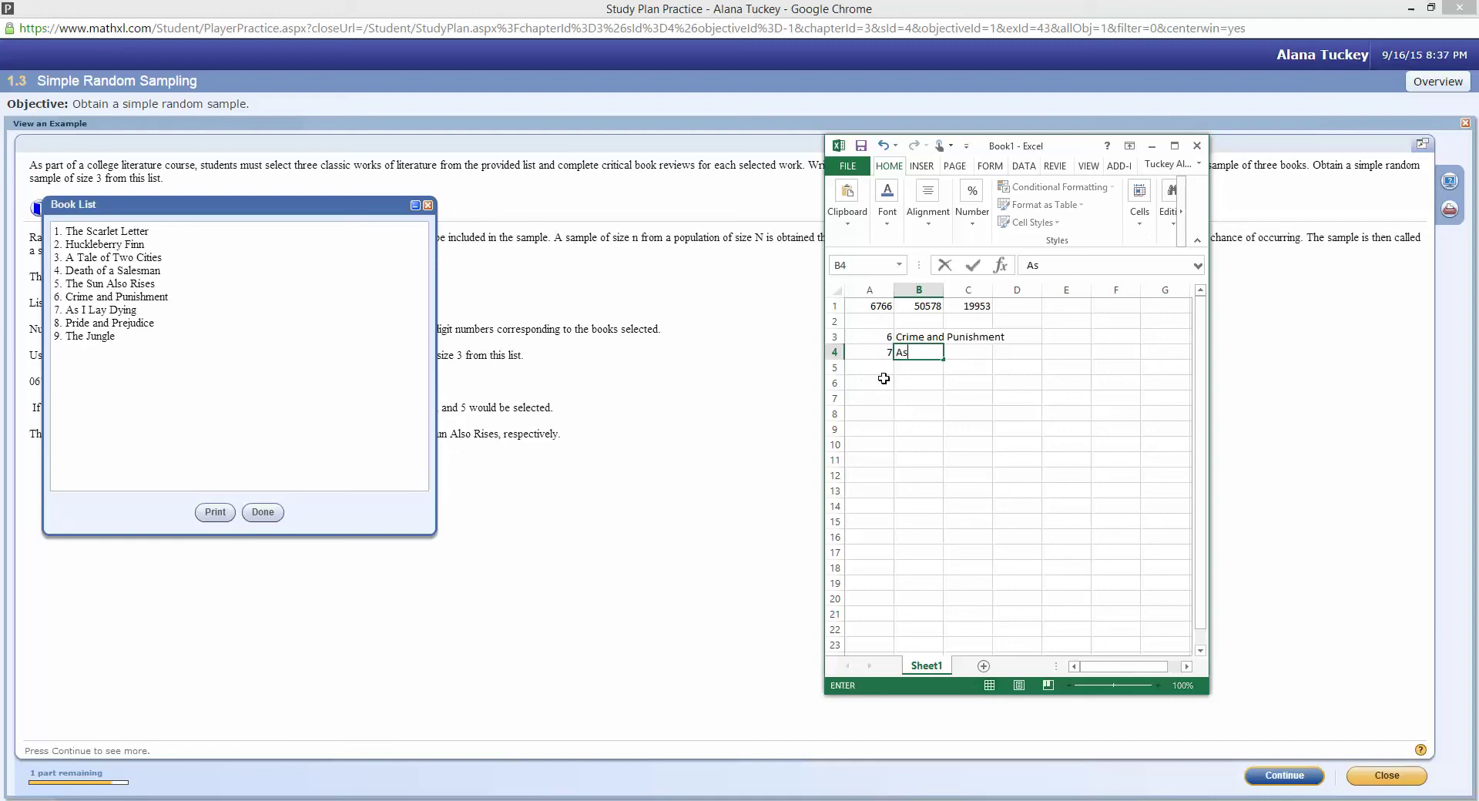
type(" I lay Dying")
key("Return")
left_click(871, 304)
right_click(873, 305)
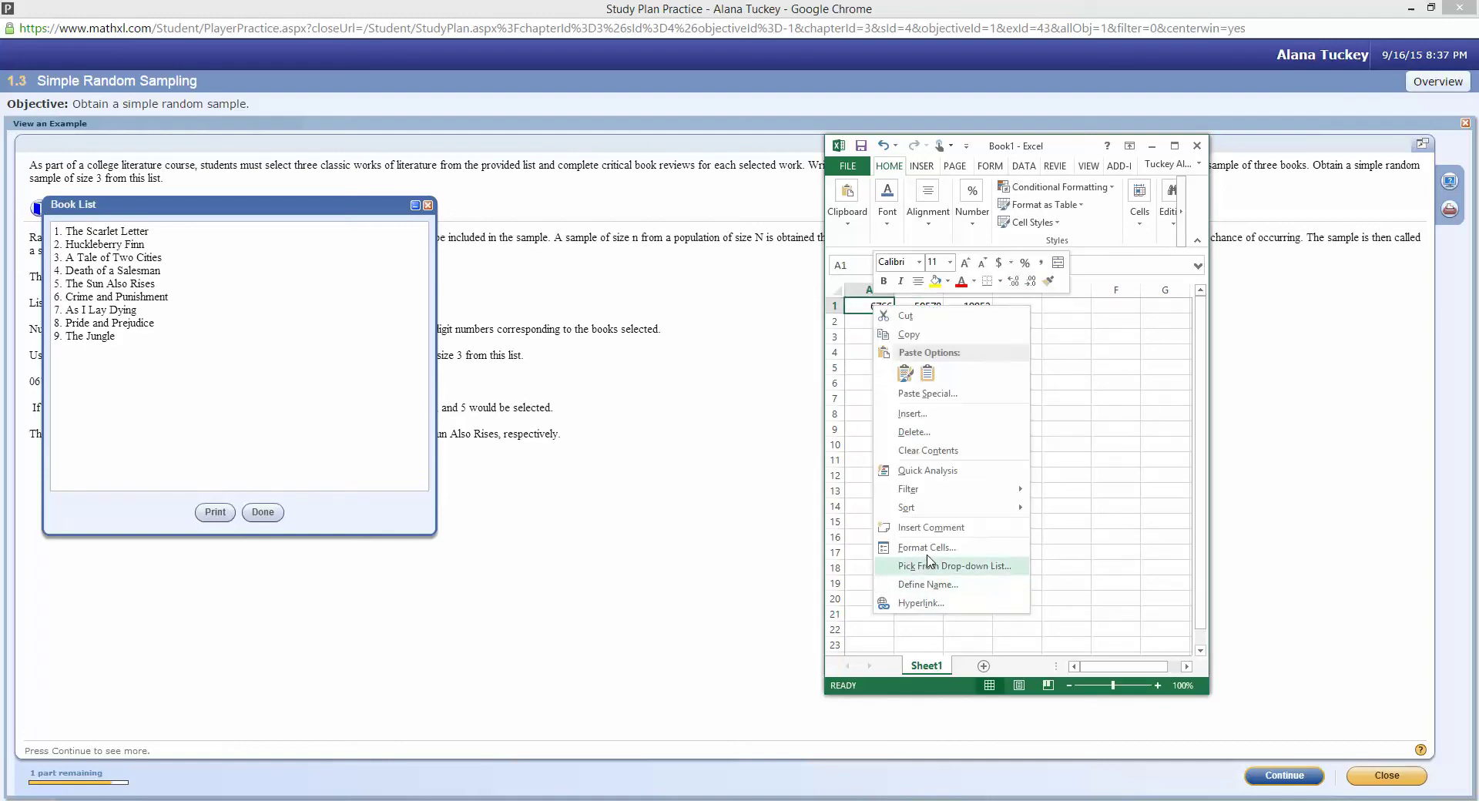
Format cell A1 so it displays 06766 with its leading zero.
left_click(925, 549)
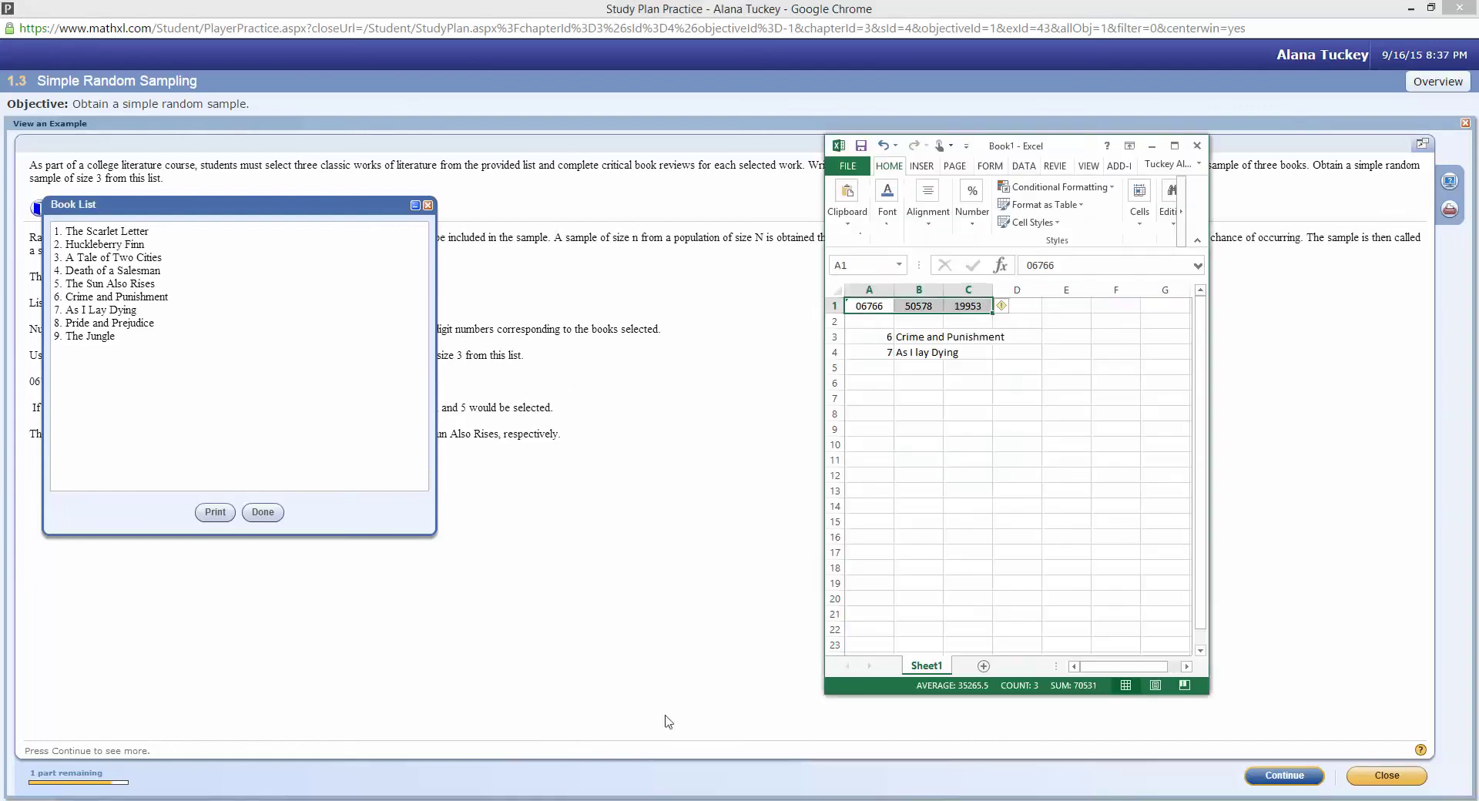
left_click(1036, 334)
left_click(883, 313)
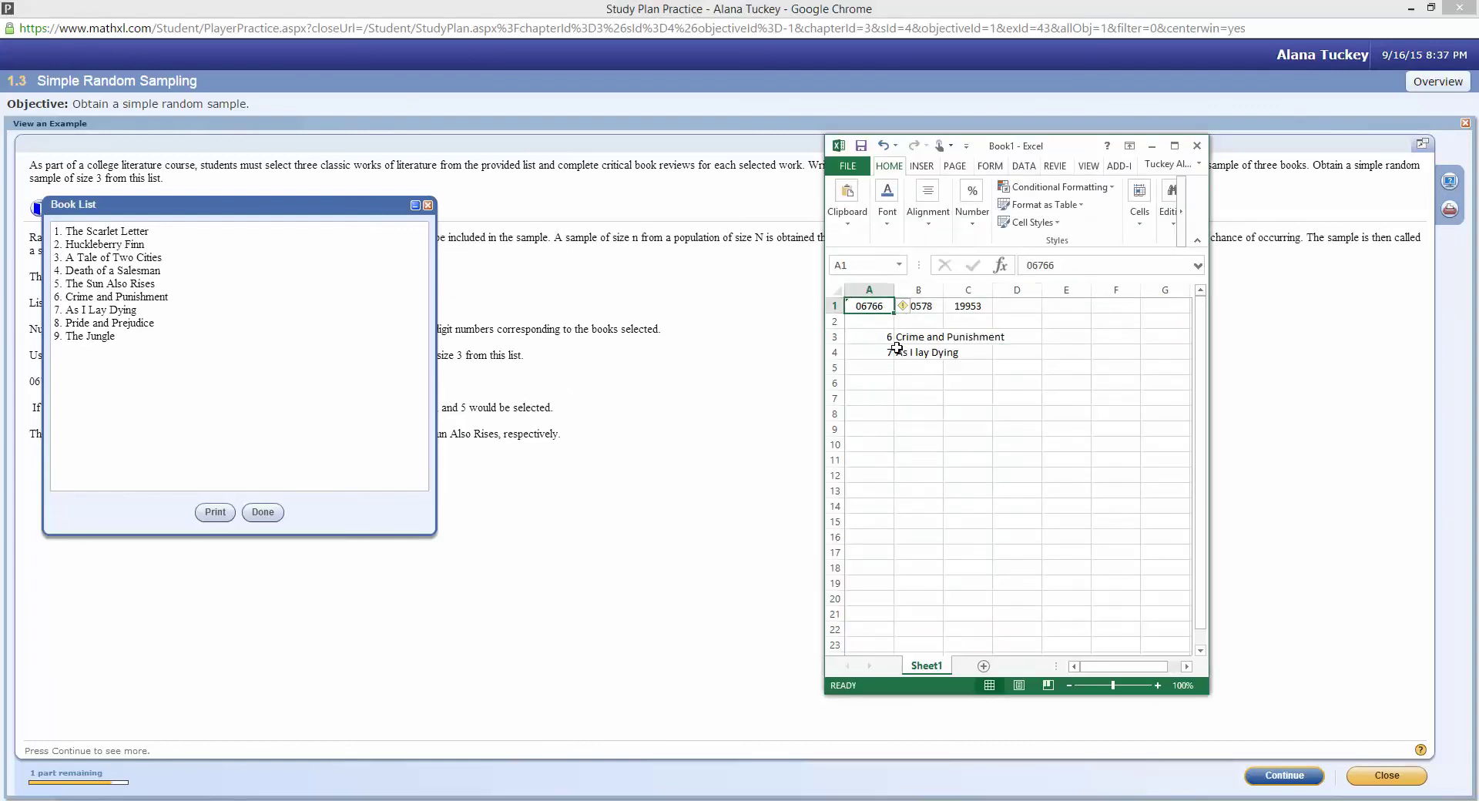
Enter 0 in A2, add an entry in B2, and dismiss the circular reference warning.
left_click(880, 322)
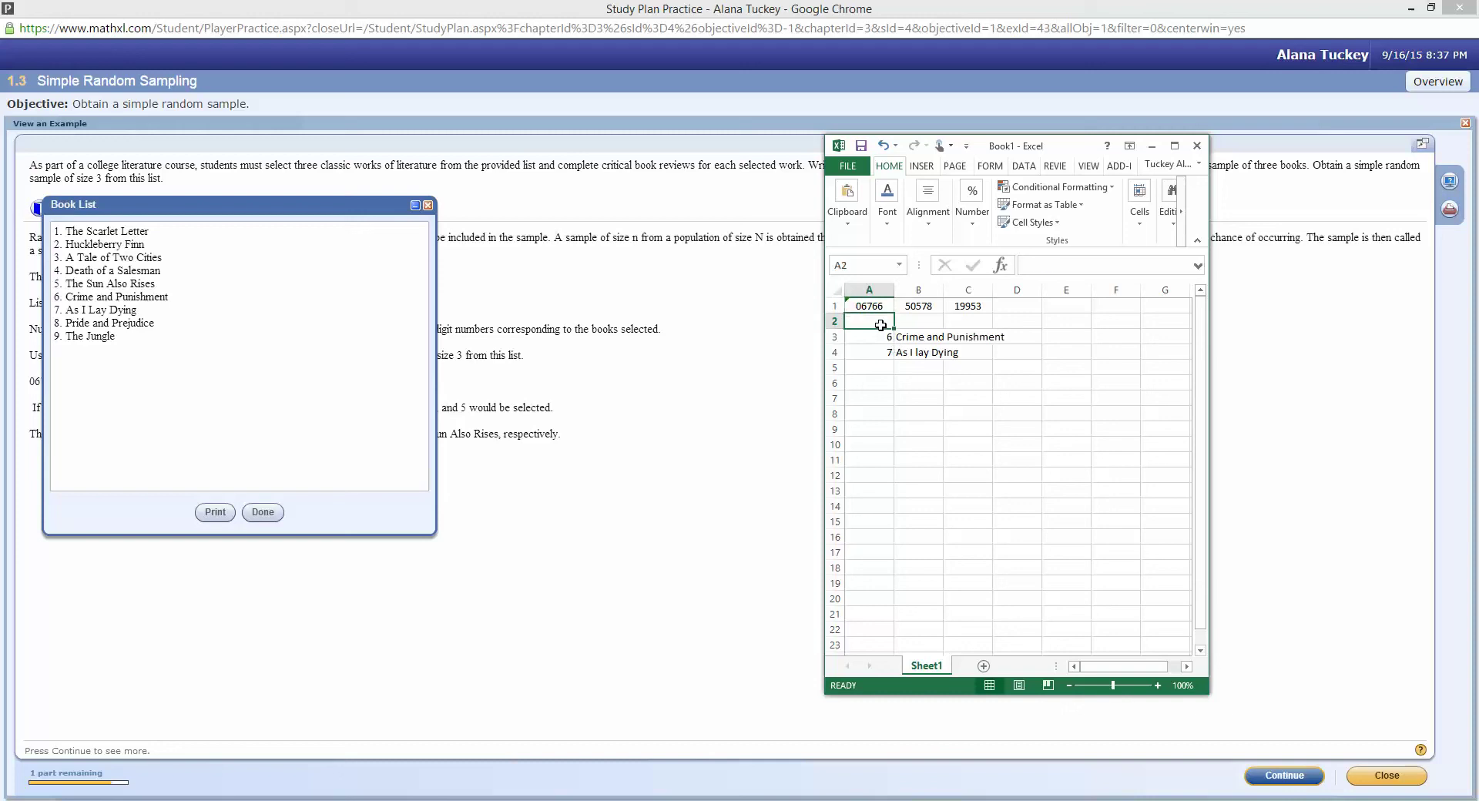
type("0")
key("Return")
key("Right")
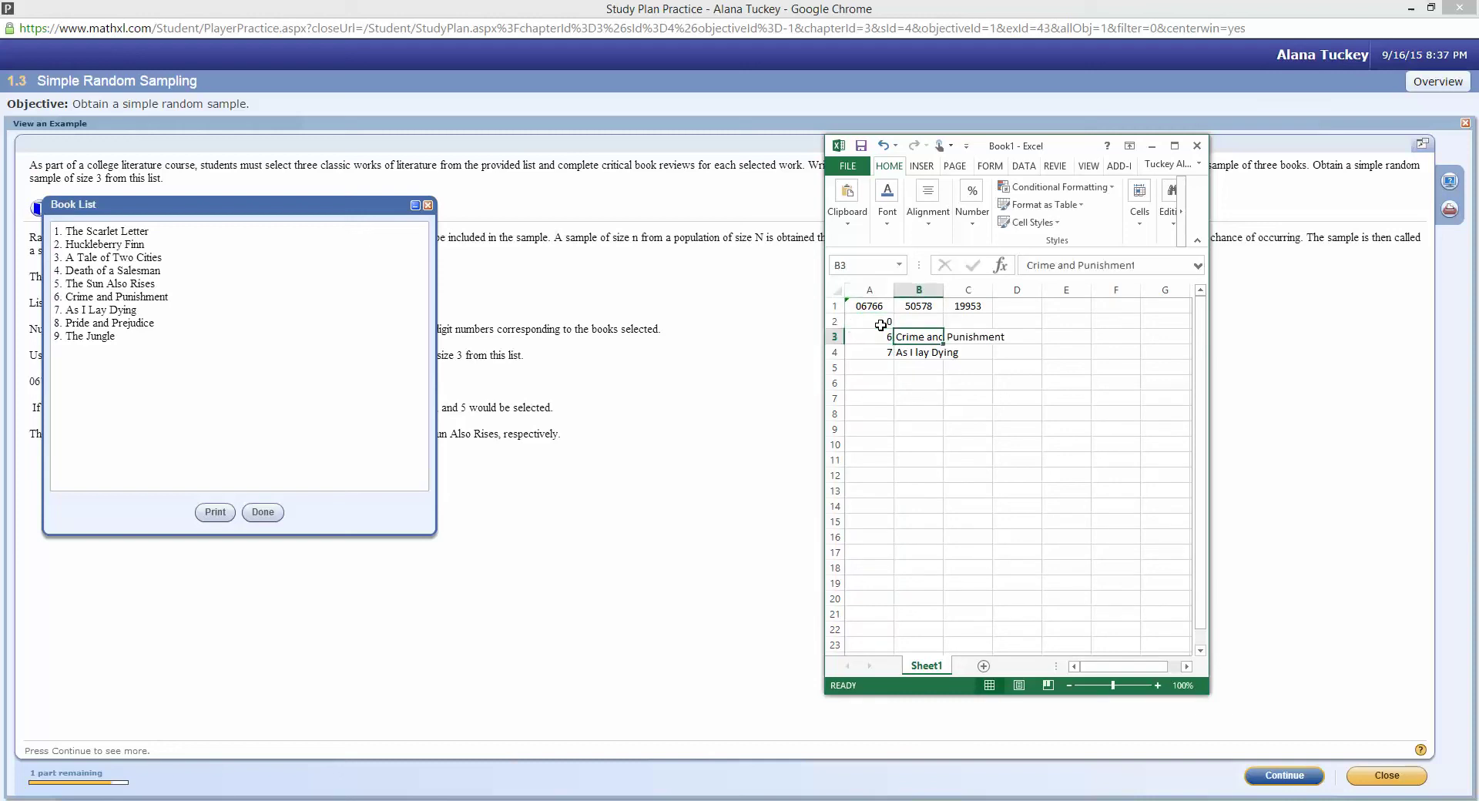
key("Up")
type("-")
key("Down")
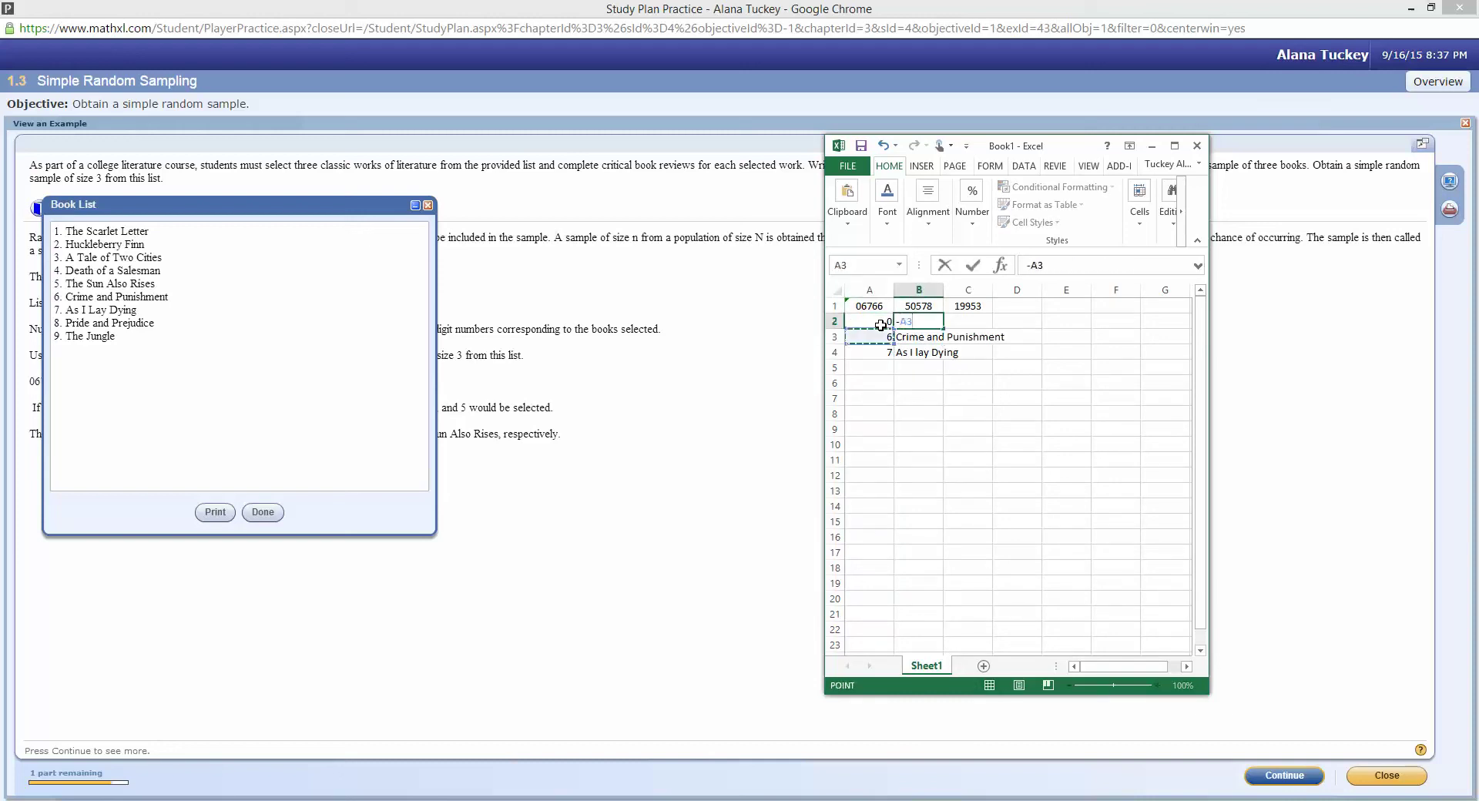
key("Up")
key("Return")
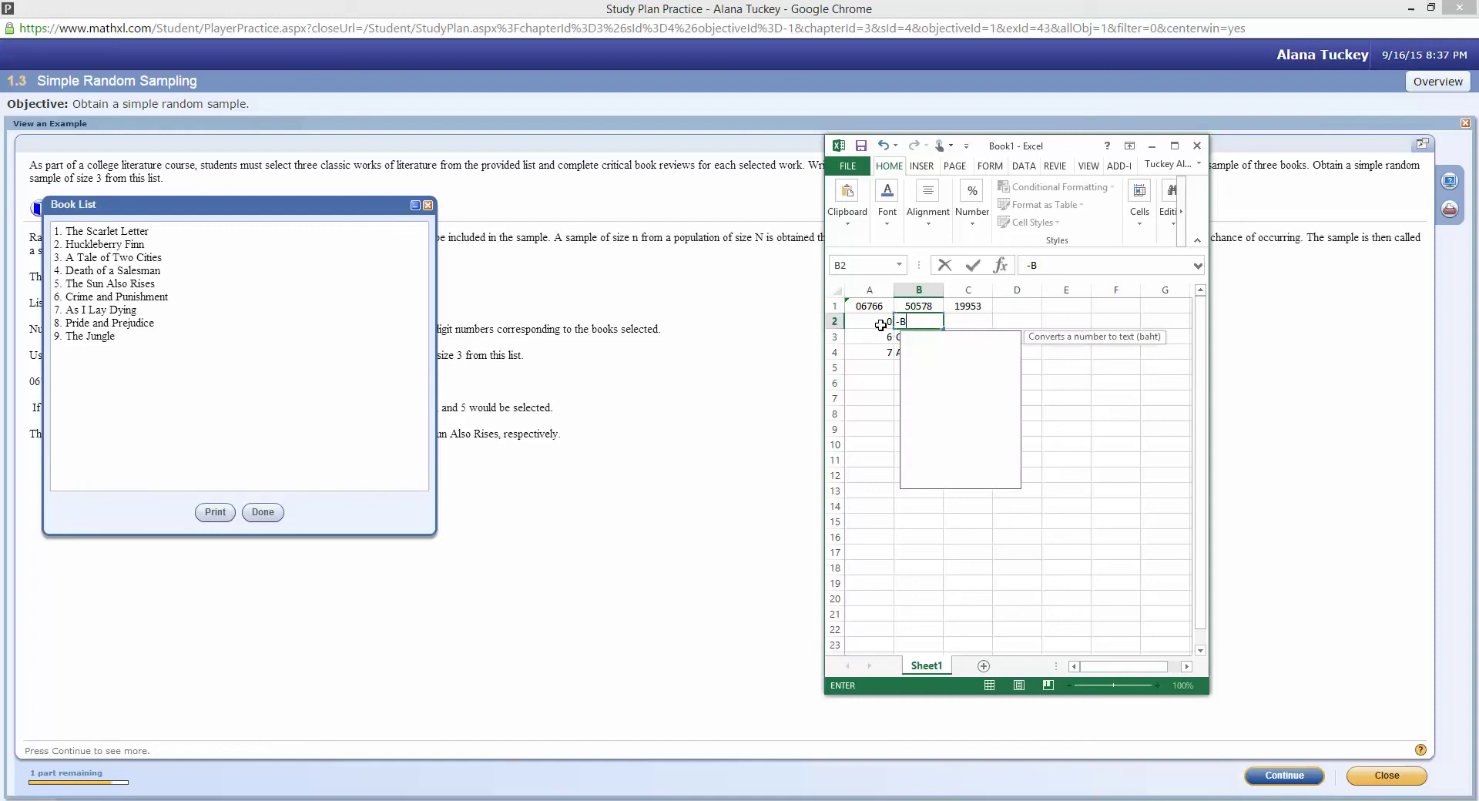
key("Return")
Enter the digits 6, 6 and 5 down cells A5 to A7.
key("Left")
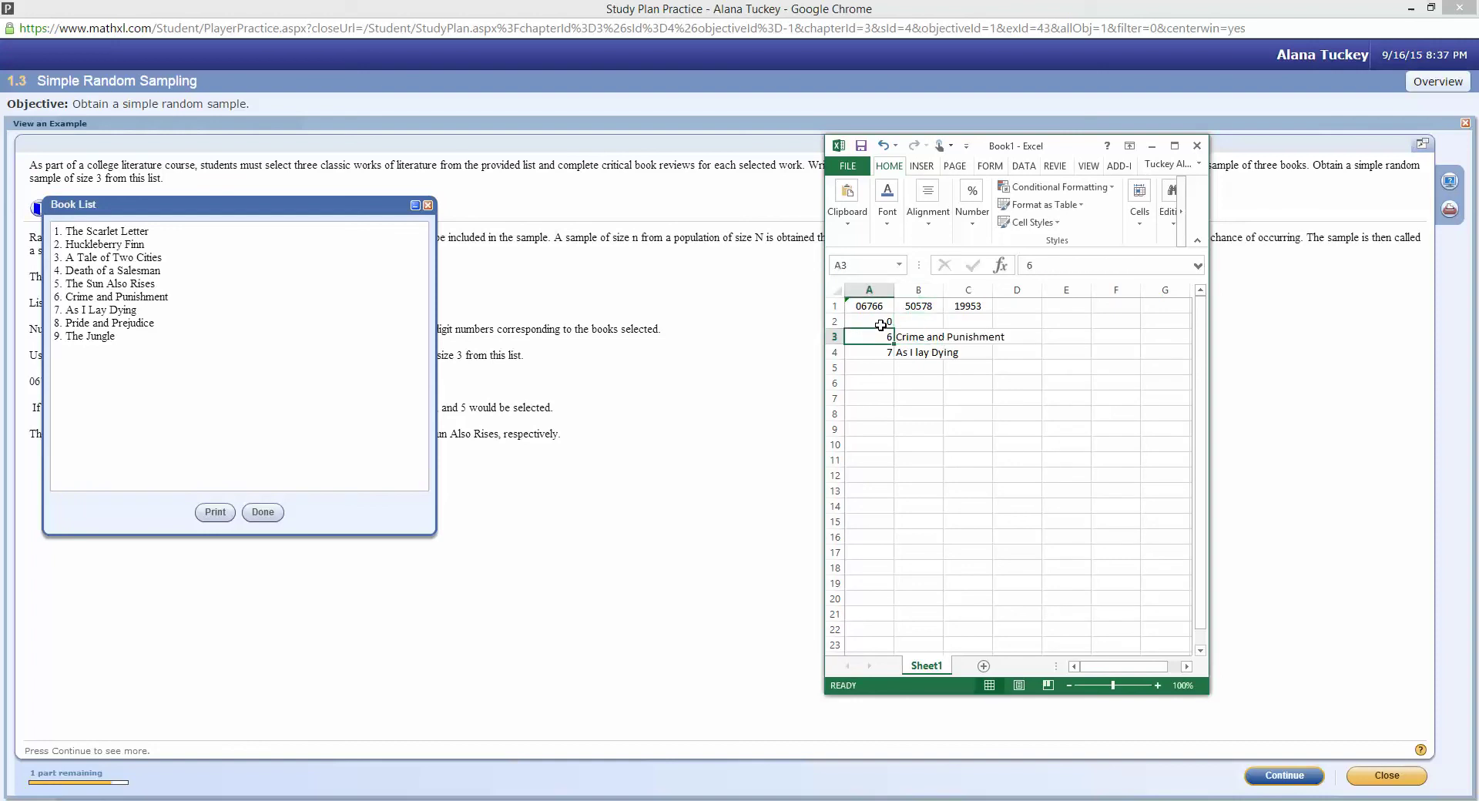
key("Down")
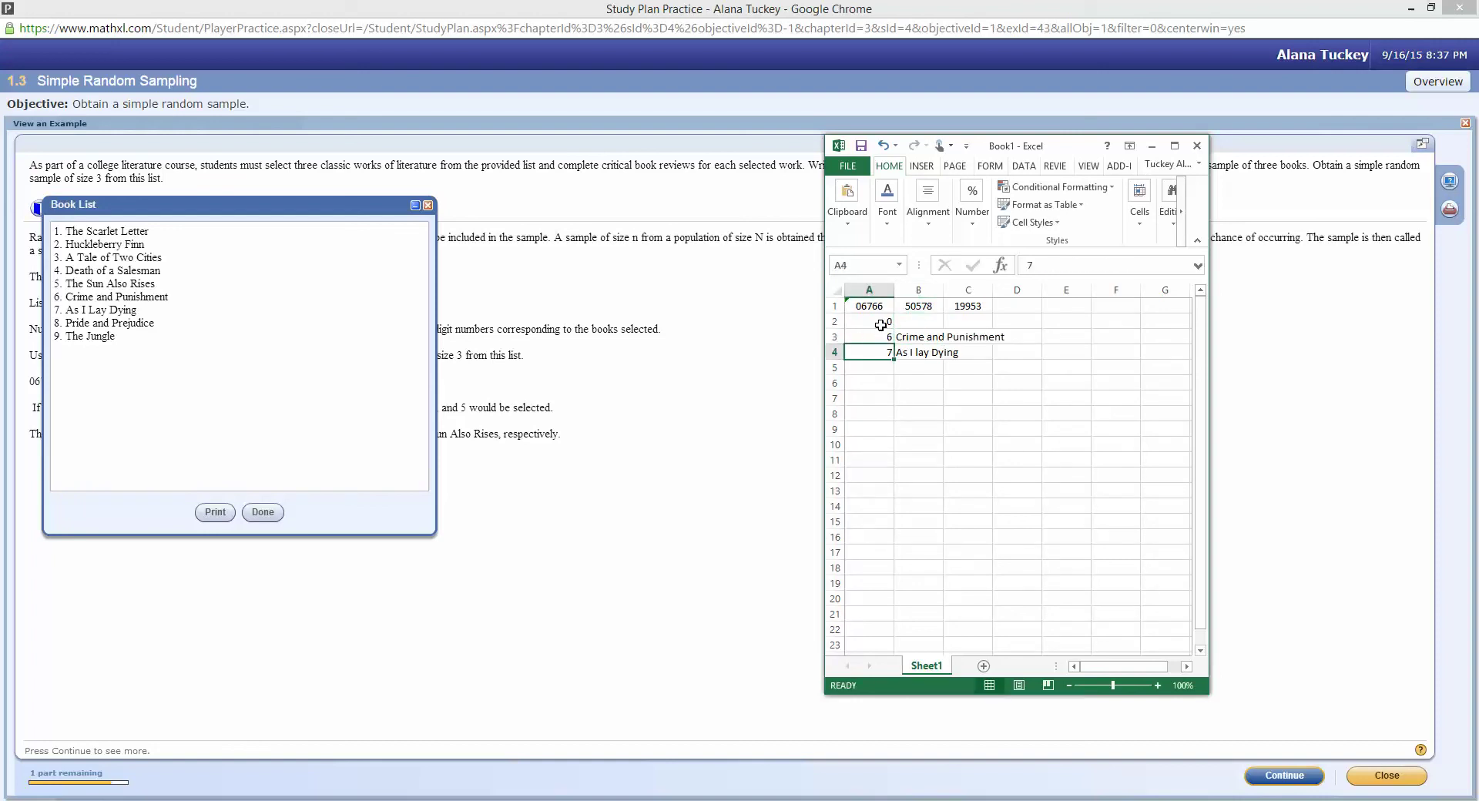
key("Down")
type("6")
key("Return")
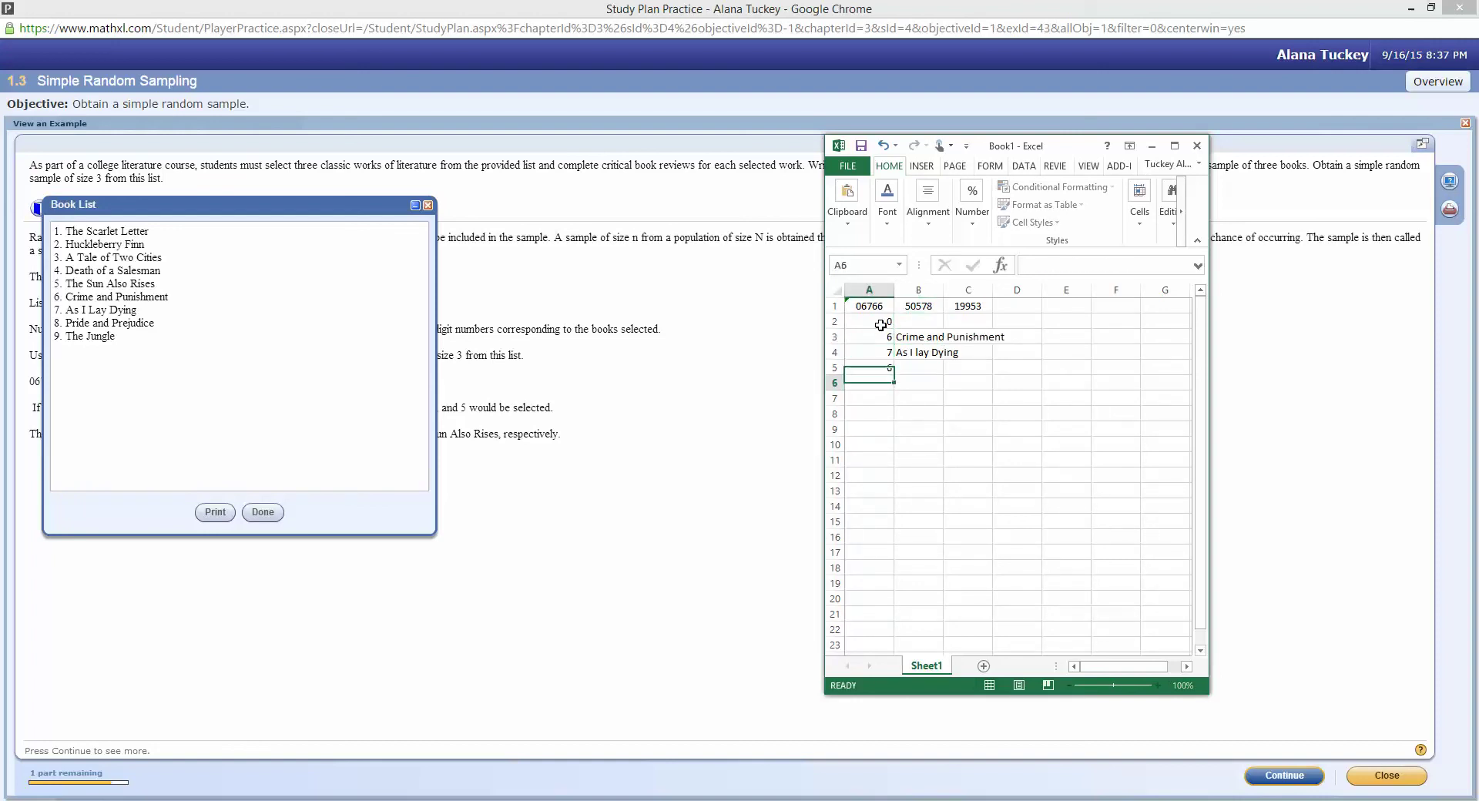
type("6")
key("Return")
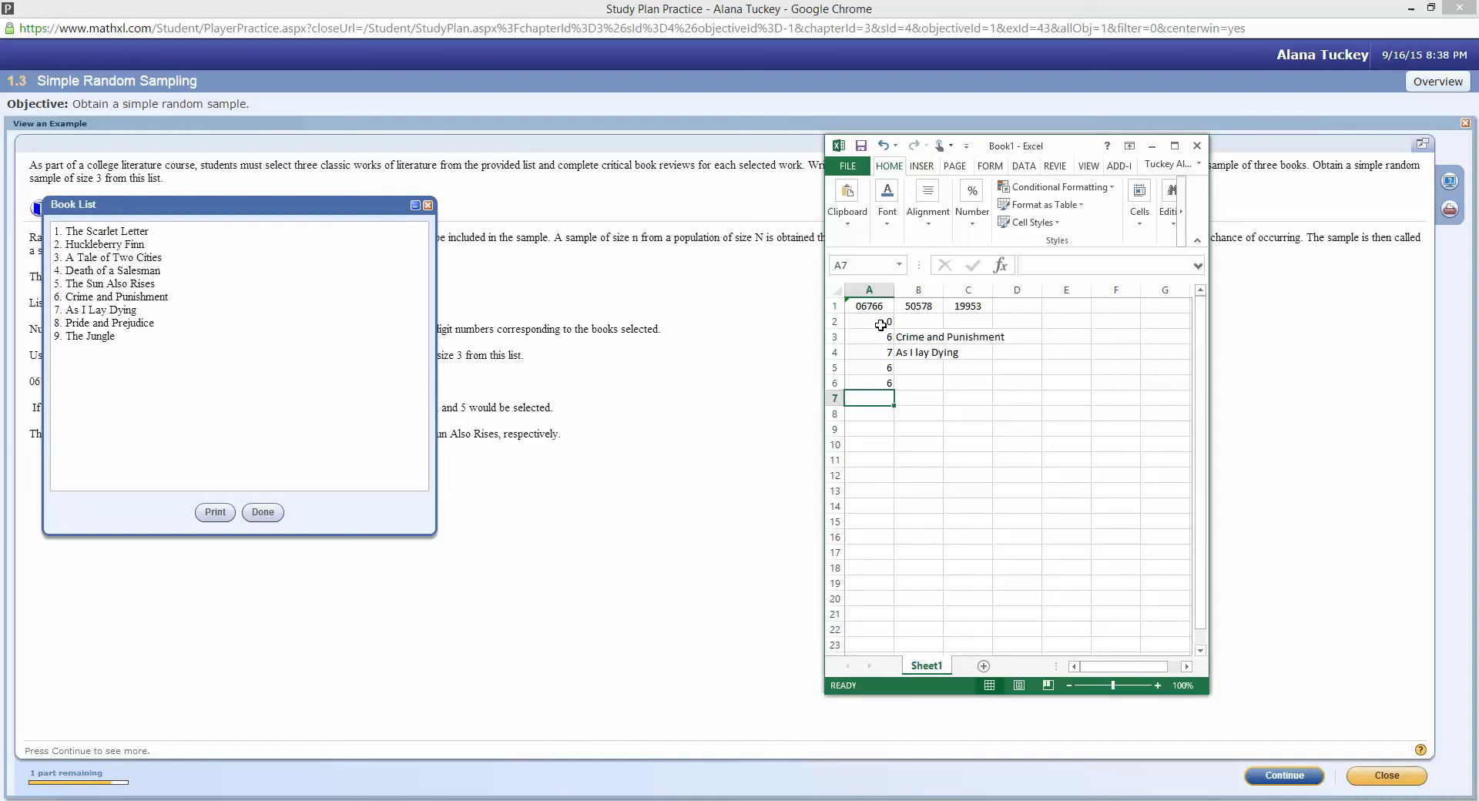
type("5")
key("Return")
Type The Sun Also Rises in B7 beside the 5 and select titles B3 to B8.
key("Up")
key("Right")
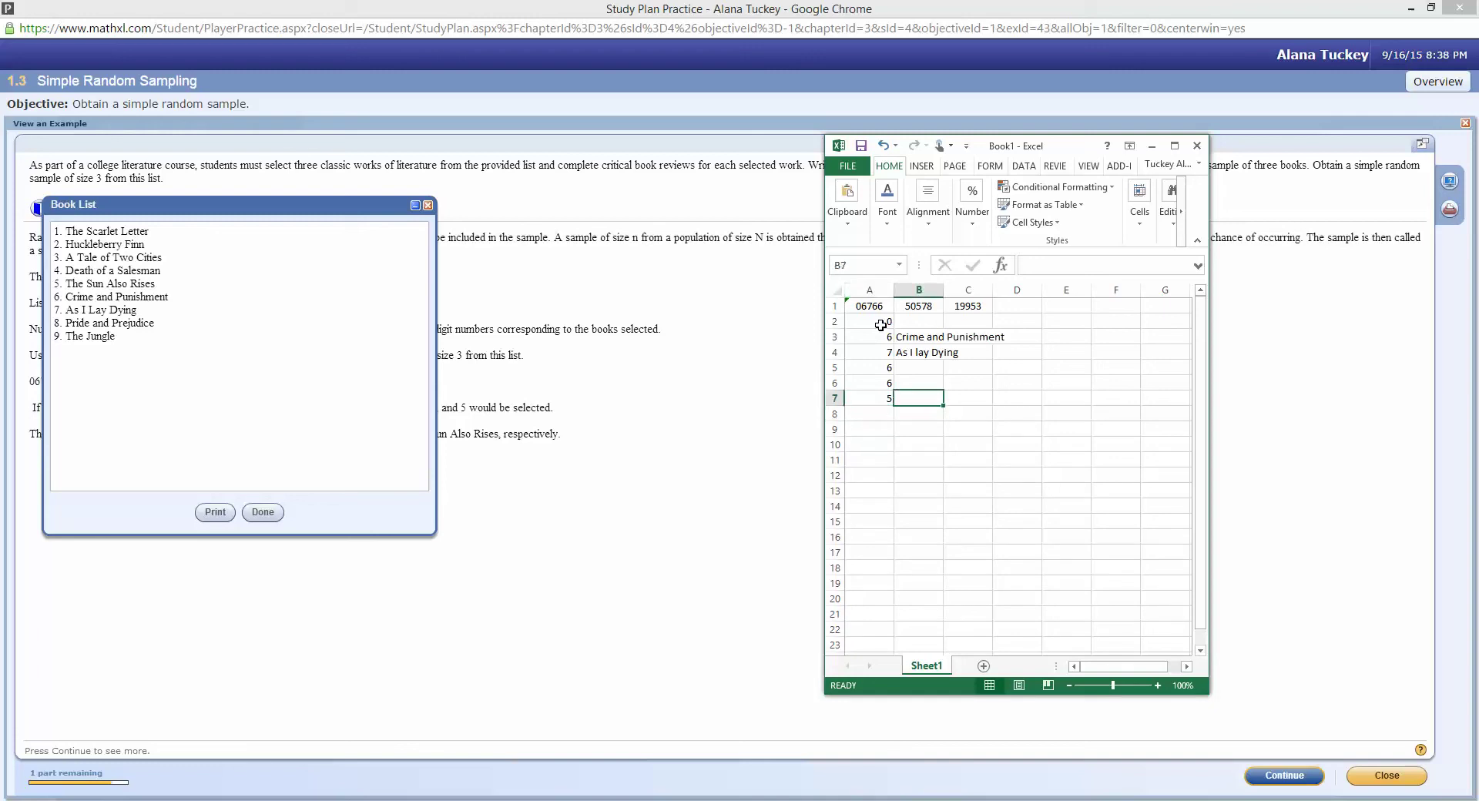
type("The Sun Also Rises")
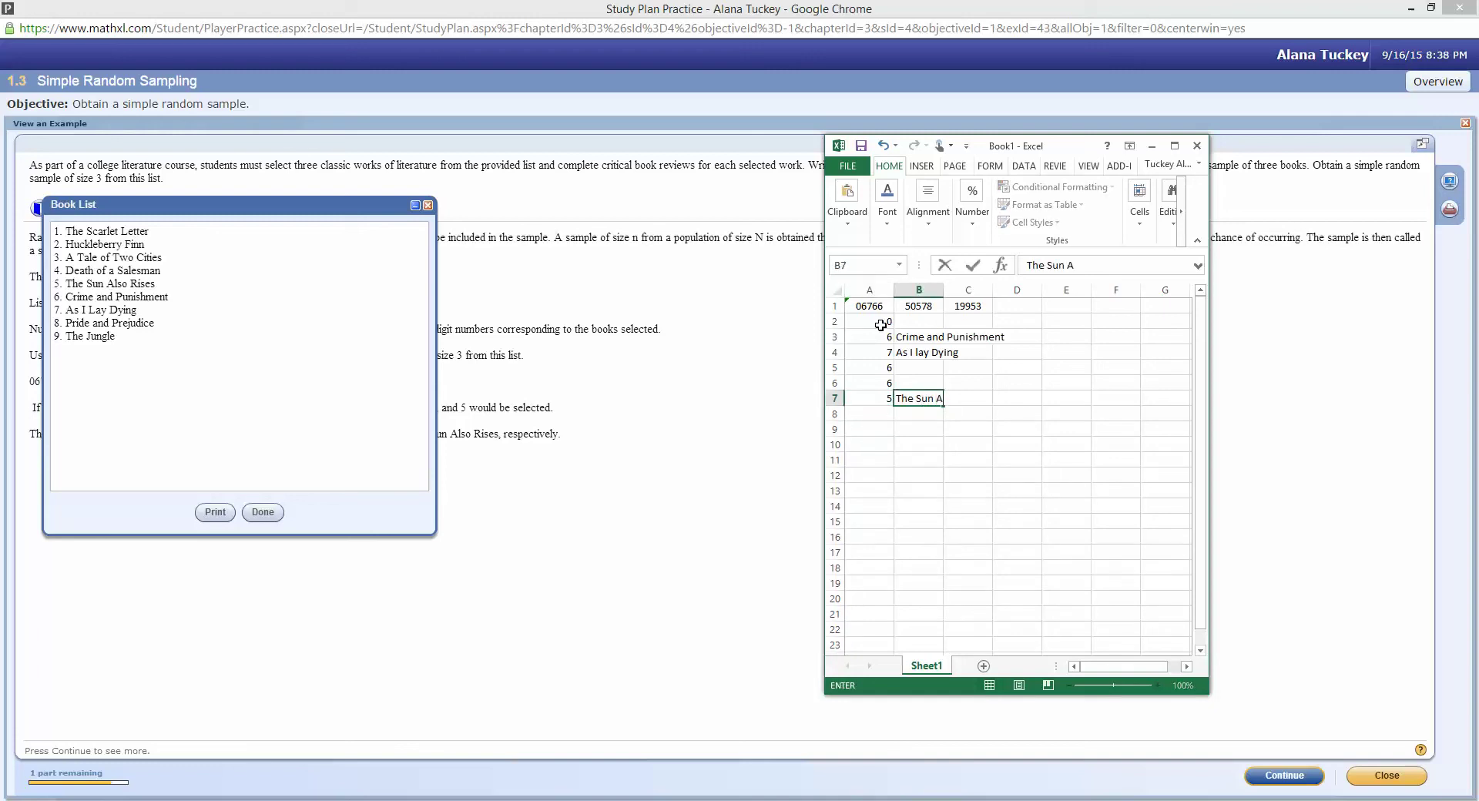
key("Return")
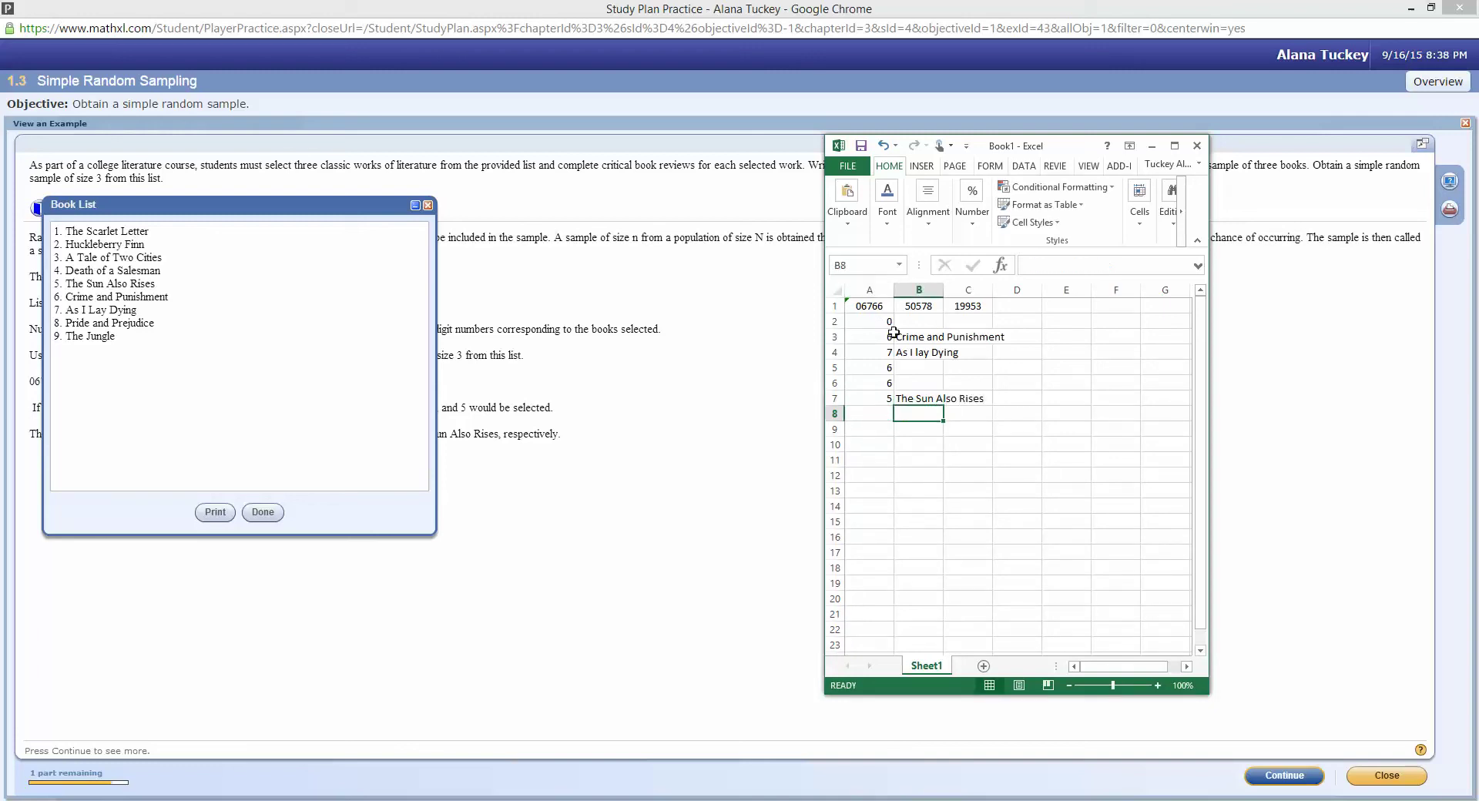
left_click_drag(930, 339, 928, 404)
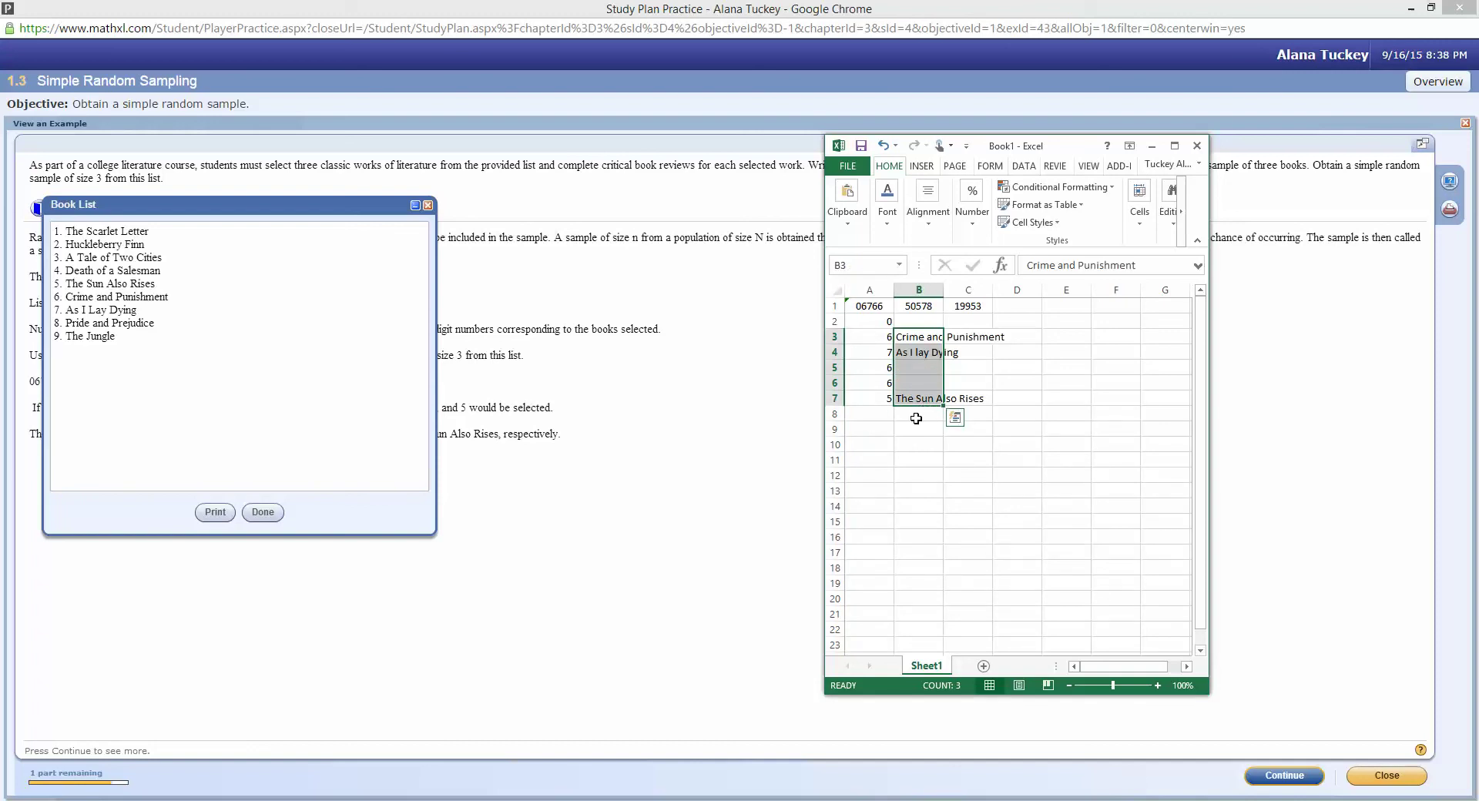
Enter the digits 0, 5, 7 and 8 down cells A8 to A11.
left_click(884, 415)
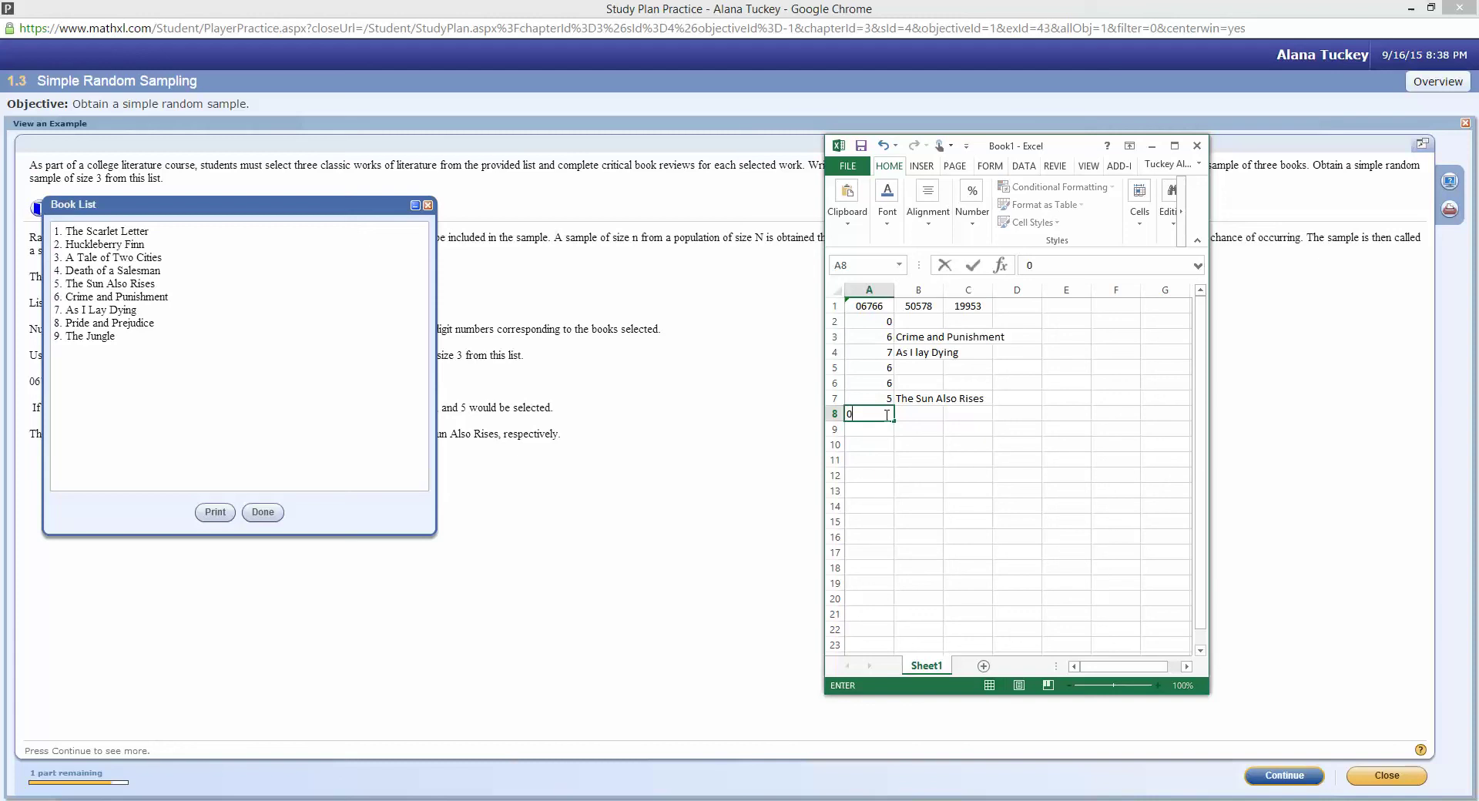
key("Return")
type("5")
key("Return")
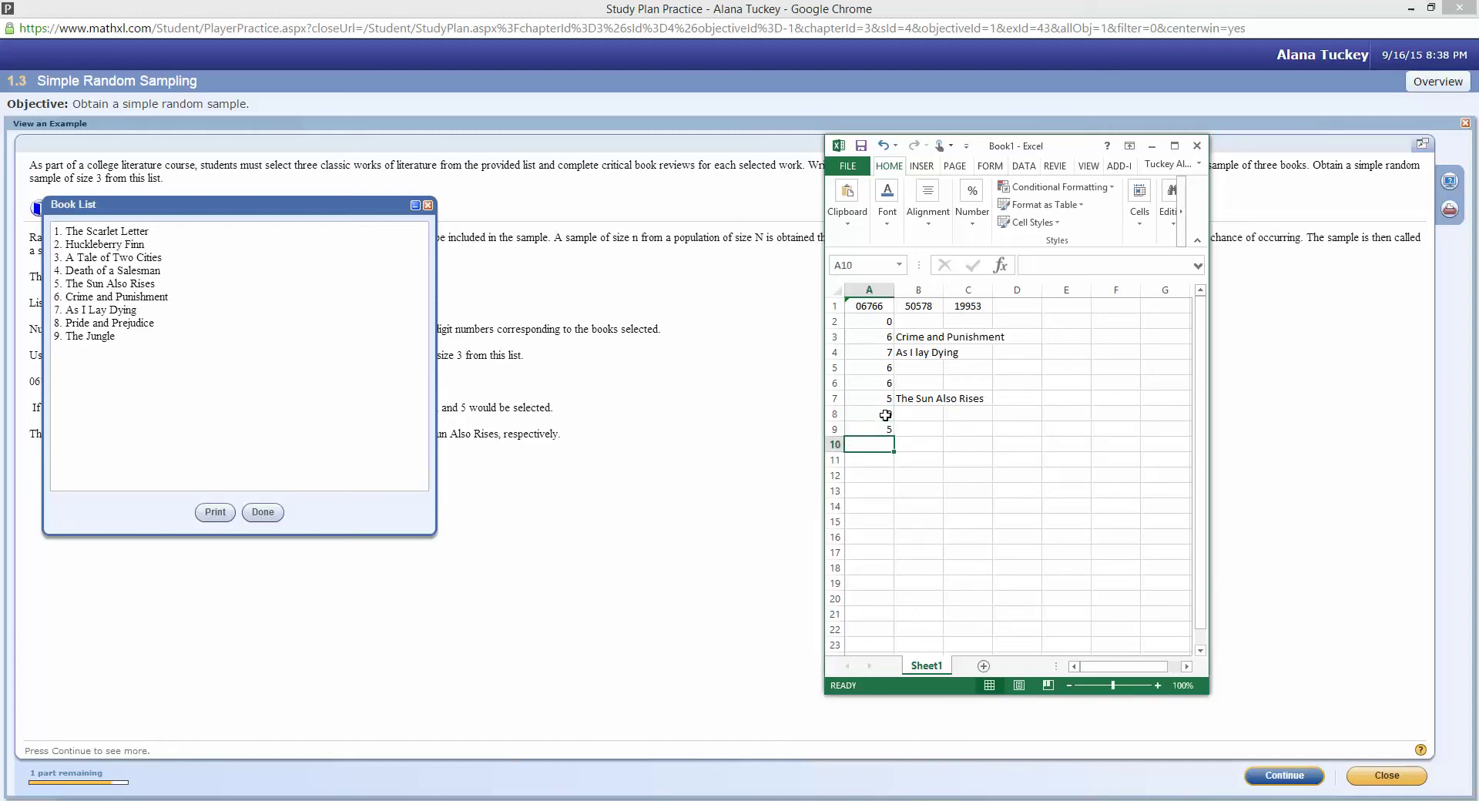
type("7")
key("Return")
type("8")
key("Return")
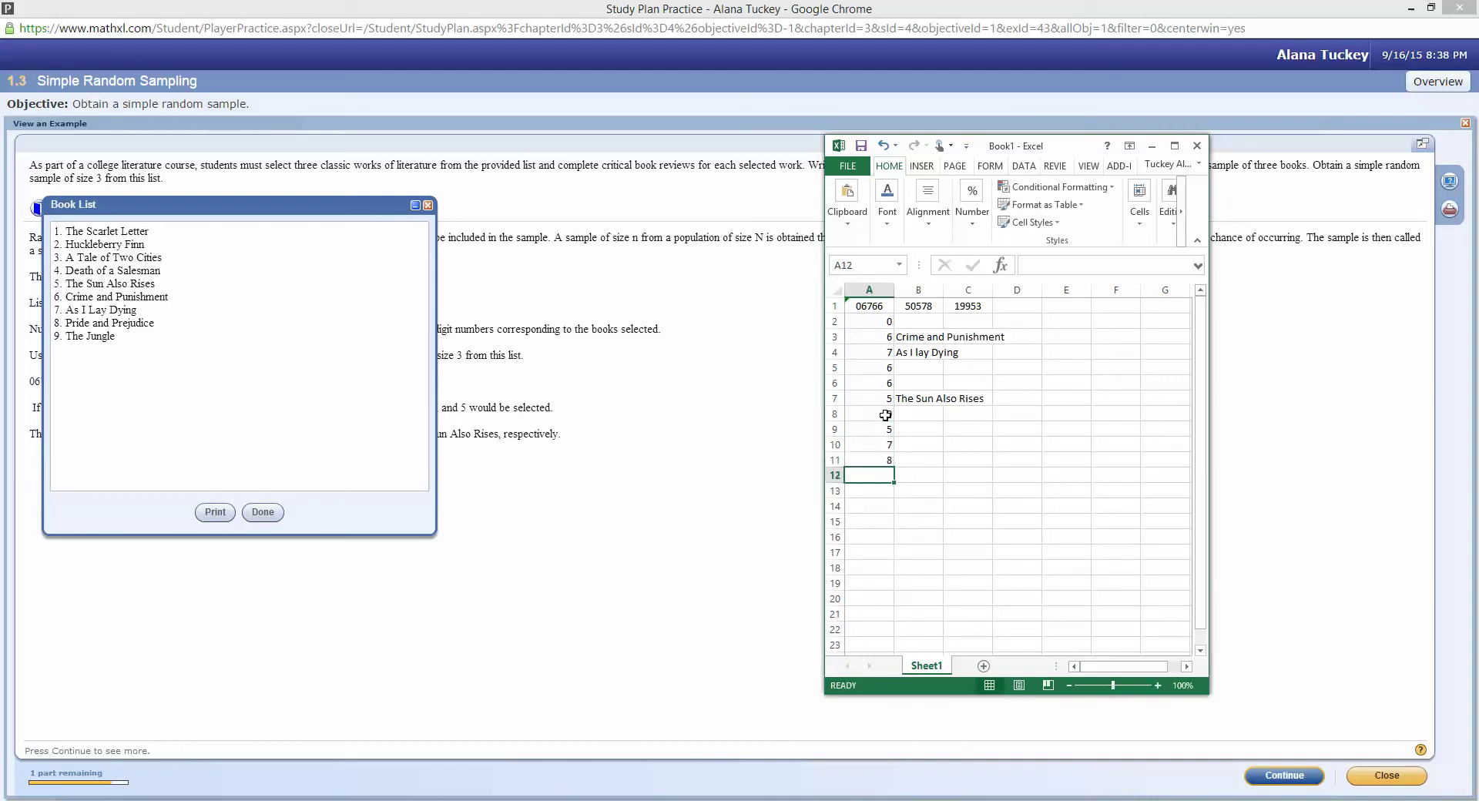
left_click(910, 459)
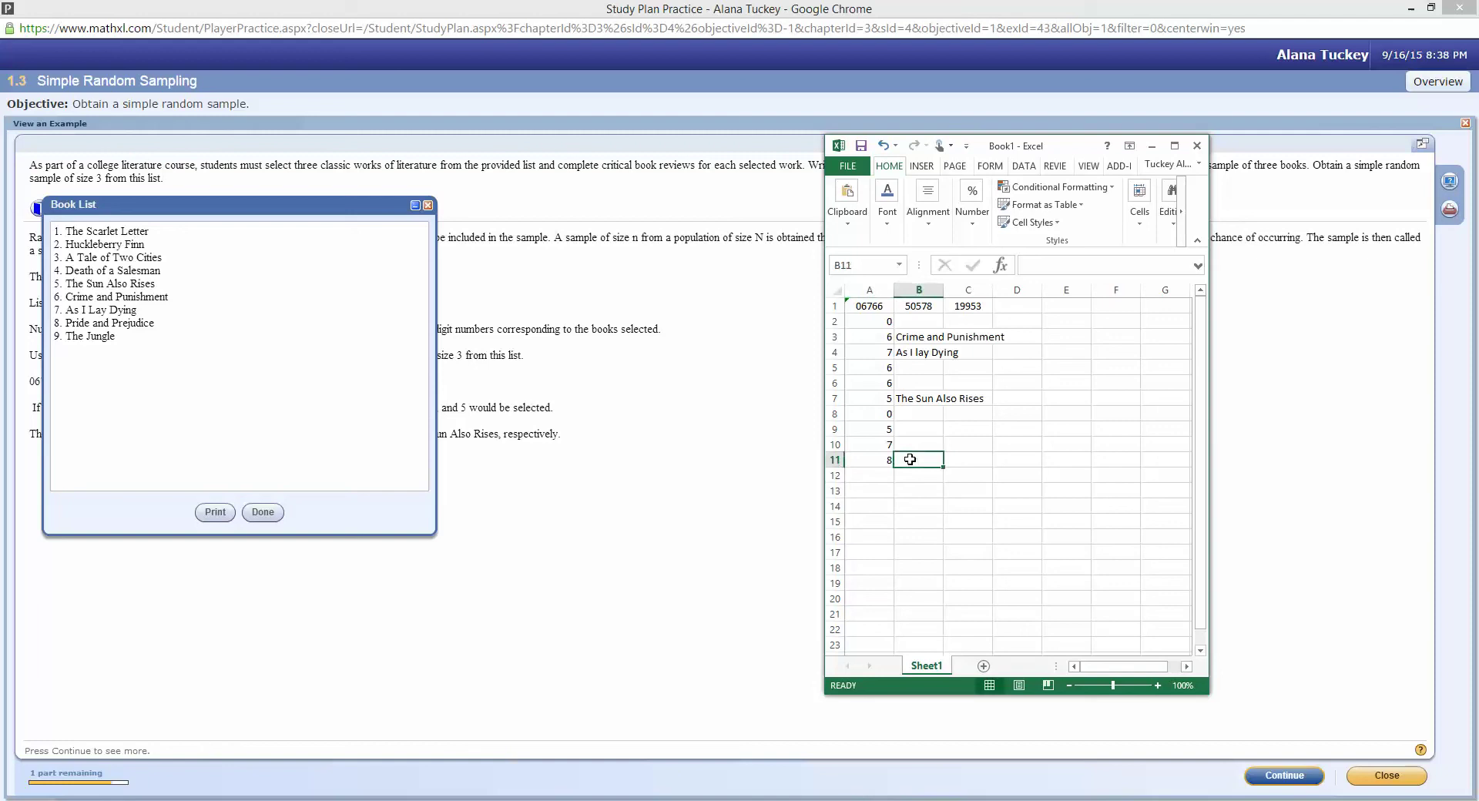
left_click_drag(929, 337, 918, 402)
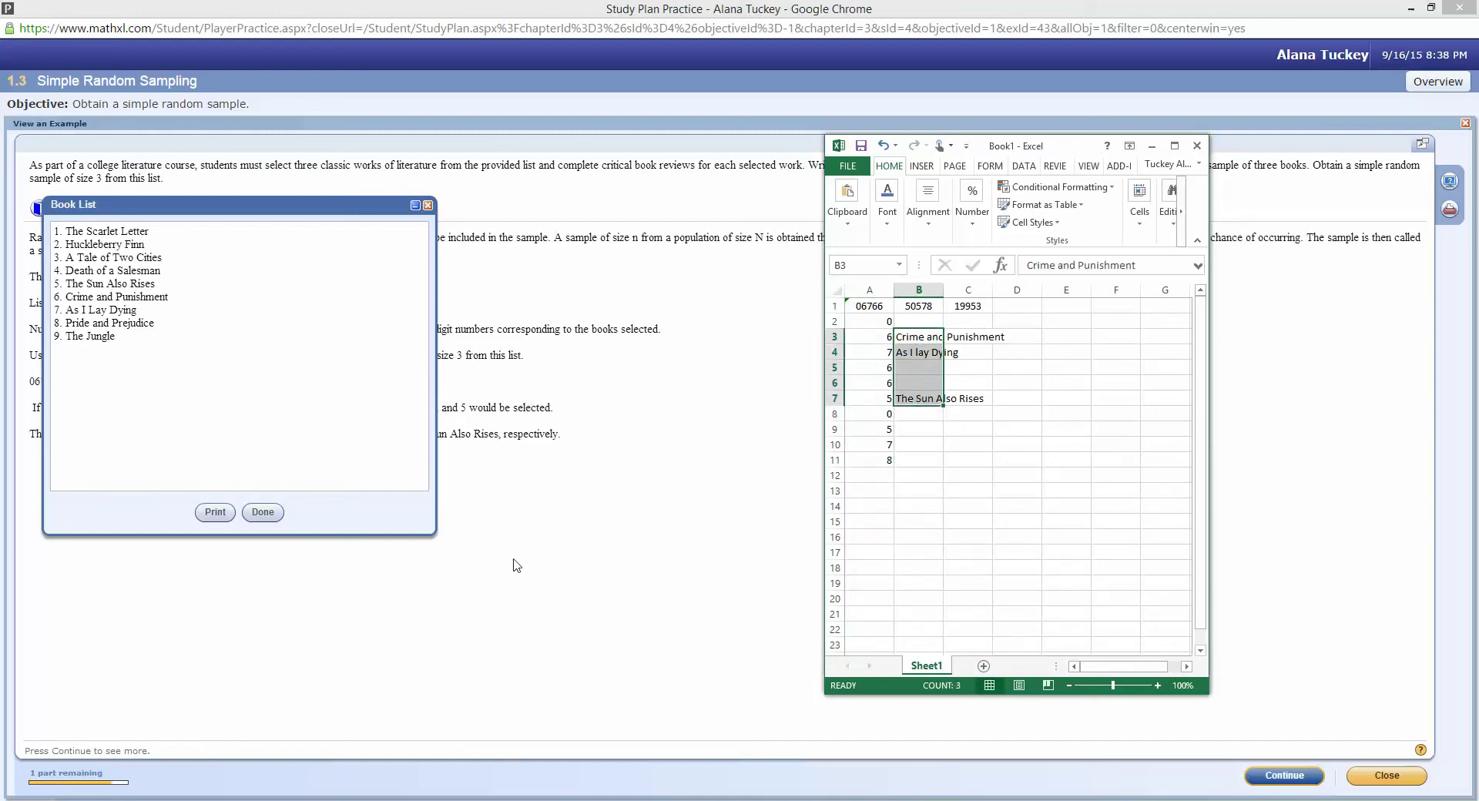
Close the Book List with Done and return to the Excel sheet, selecting F5.
left_click(428, 206)
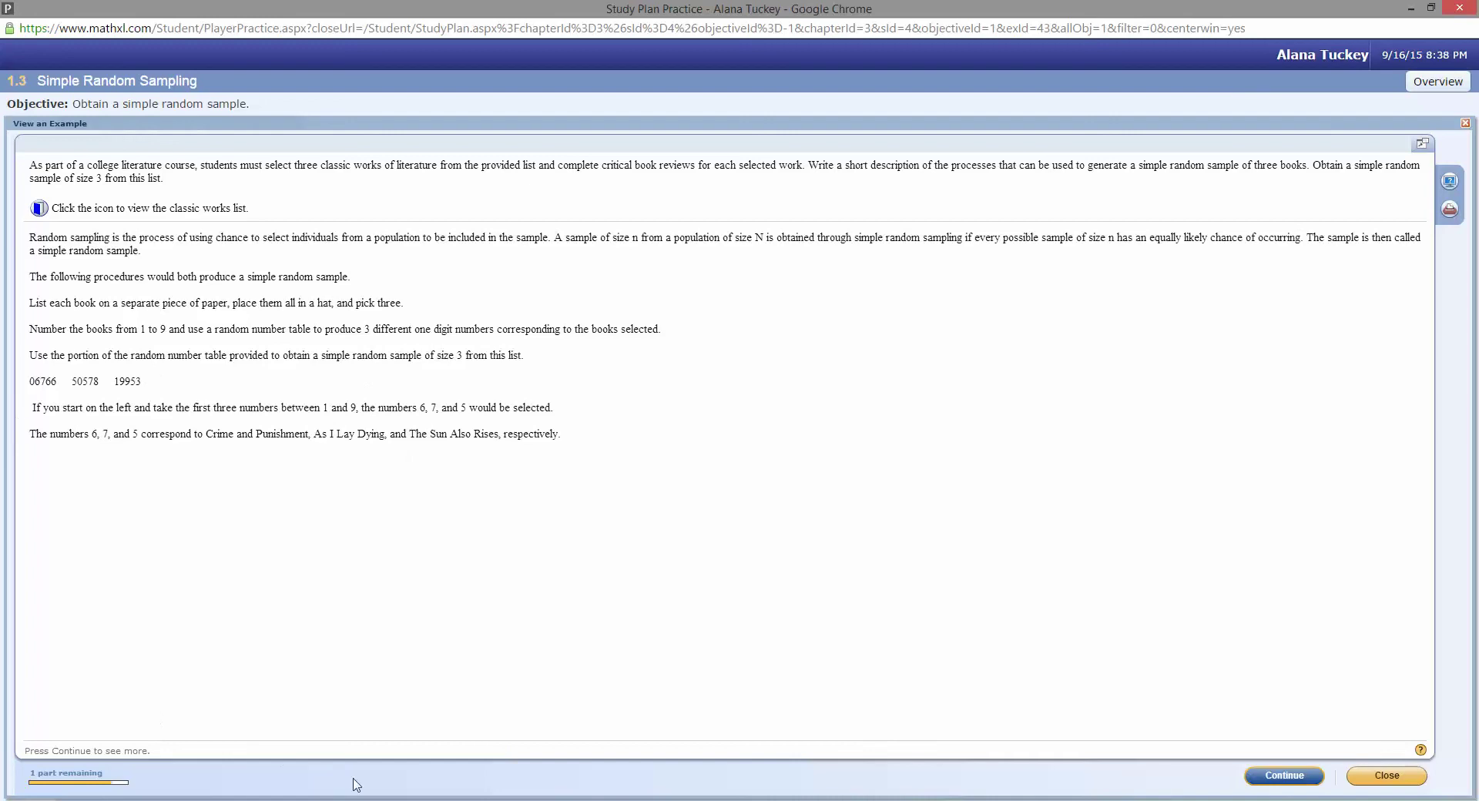
key("alt+Tab")
left_click(1096, 370)
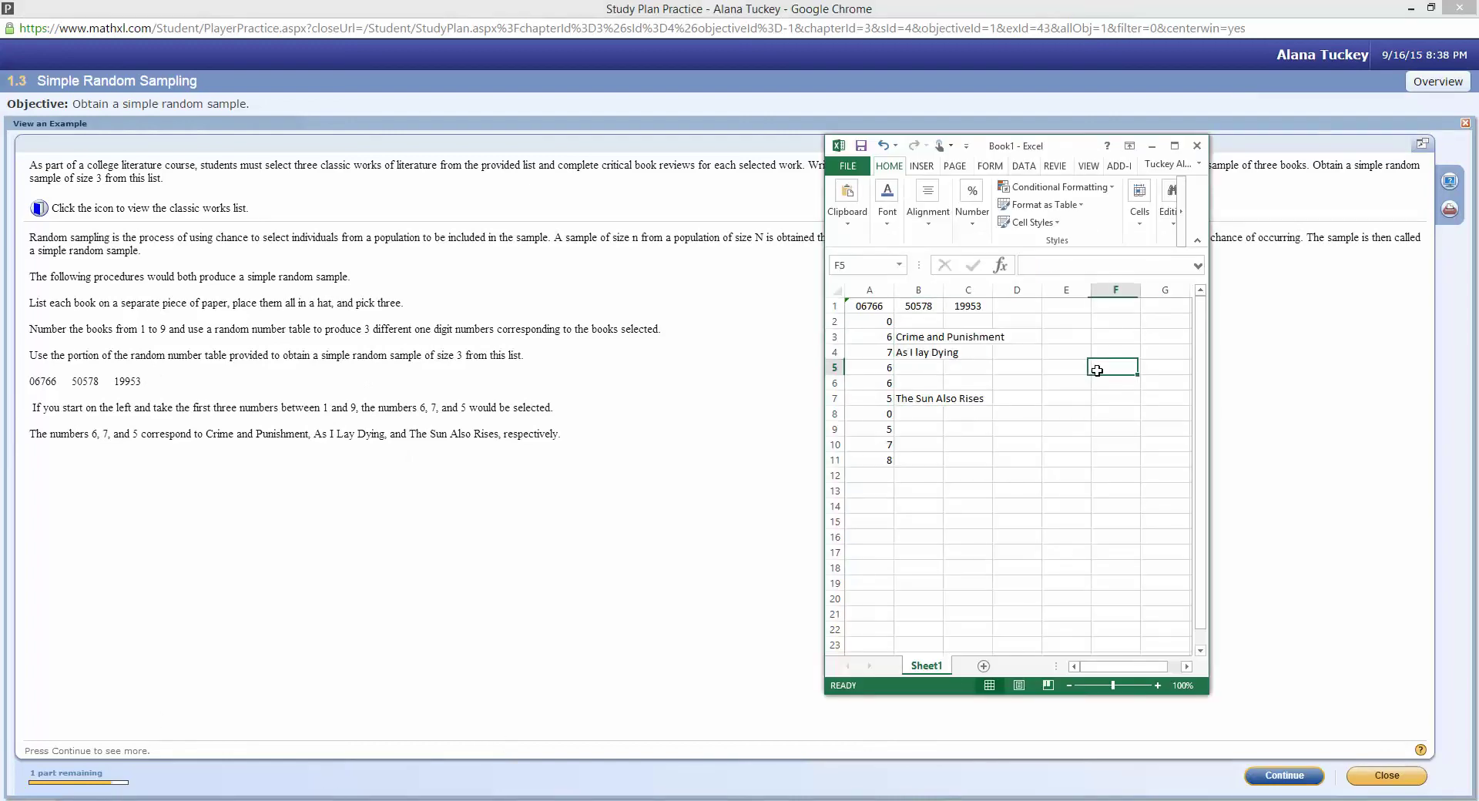